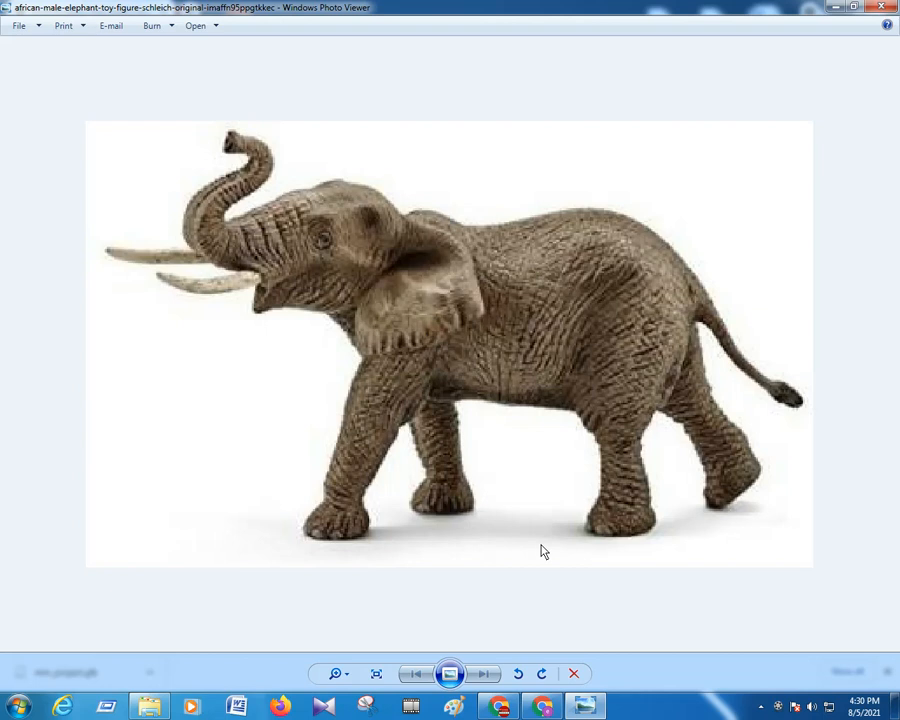
Switch to Monster Mash in the browser and import the african-male-elephant-toy-figure image from Downloads as the template image
click(543, 709)
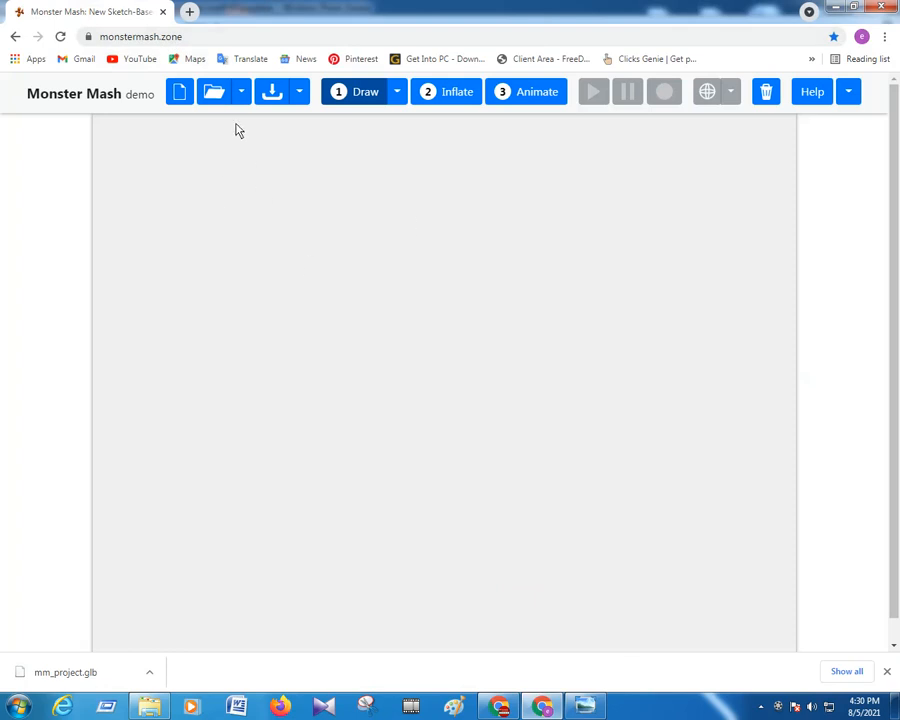
click(241, 92)
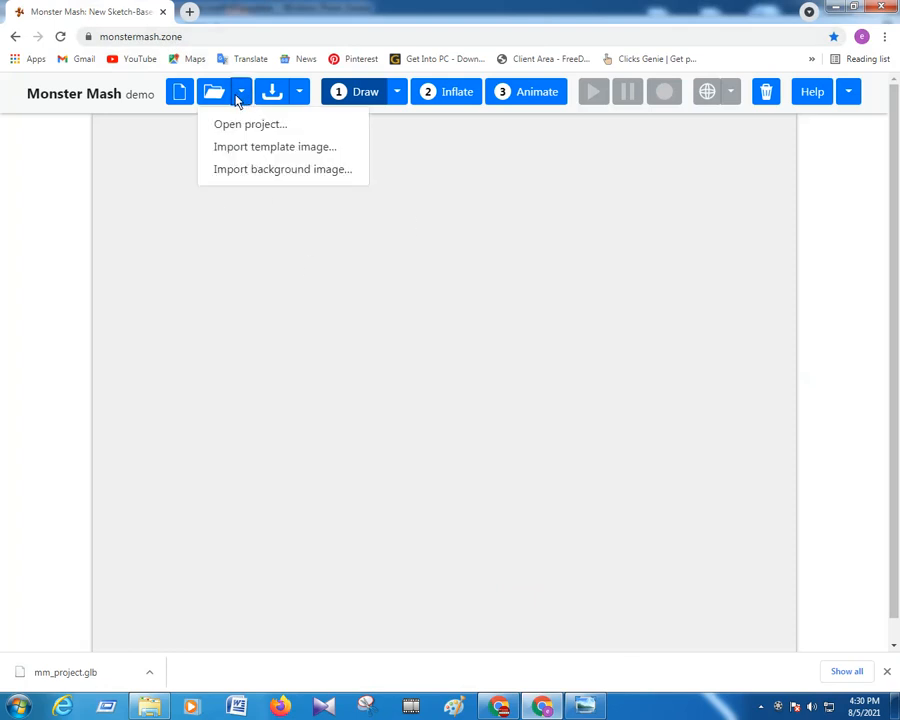
click(260, 150)
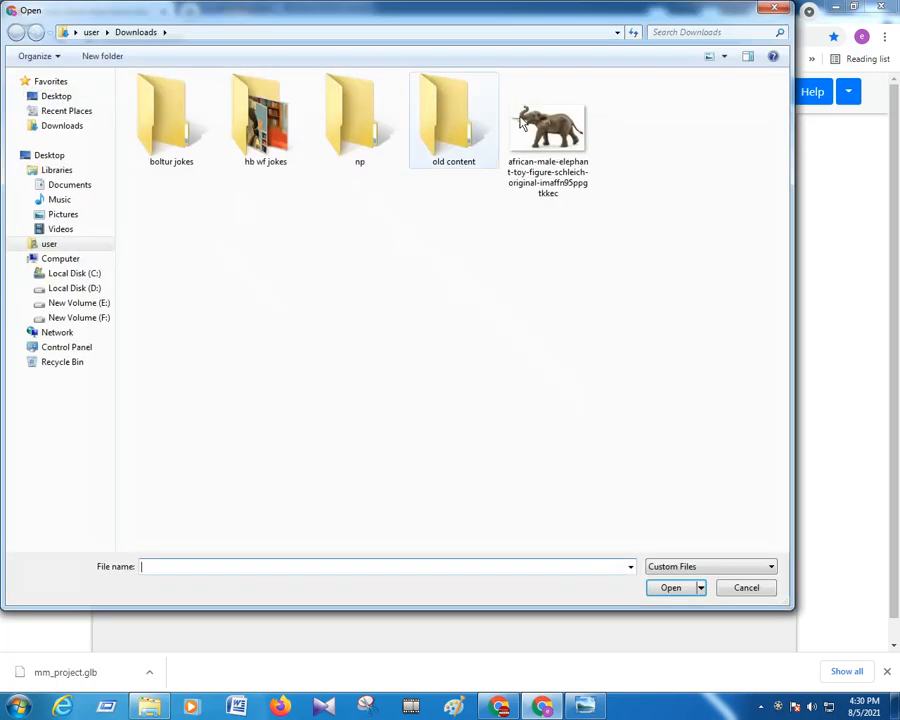
click(534, 176)
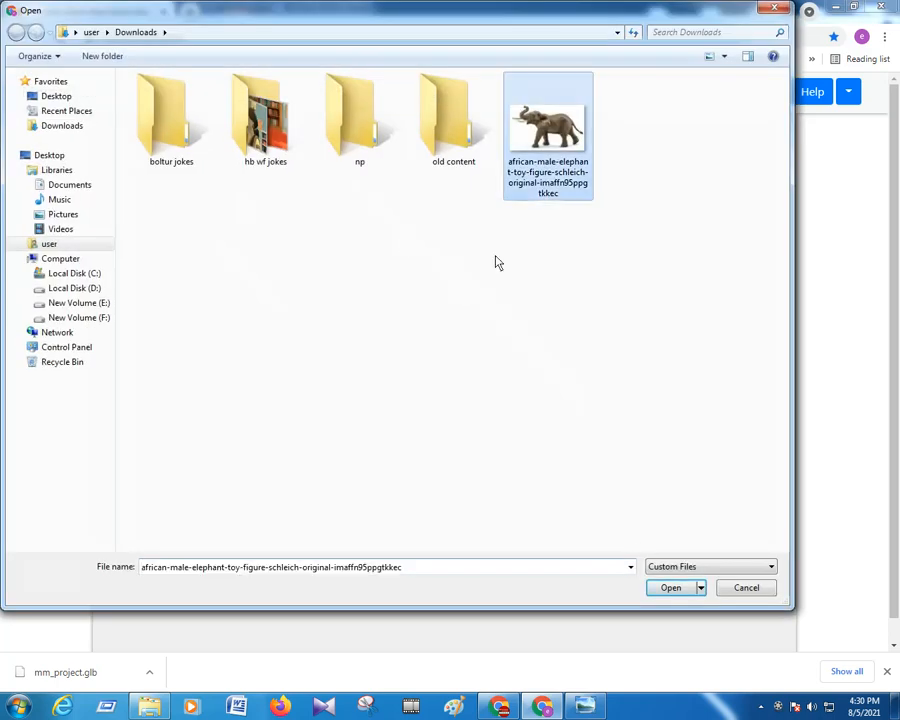
click(672, 588)
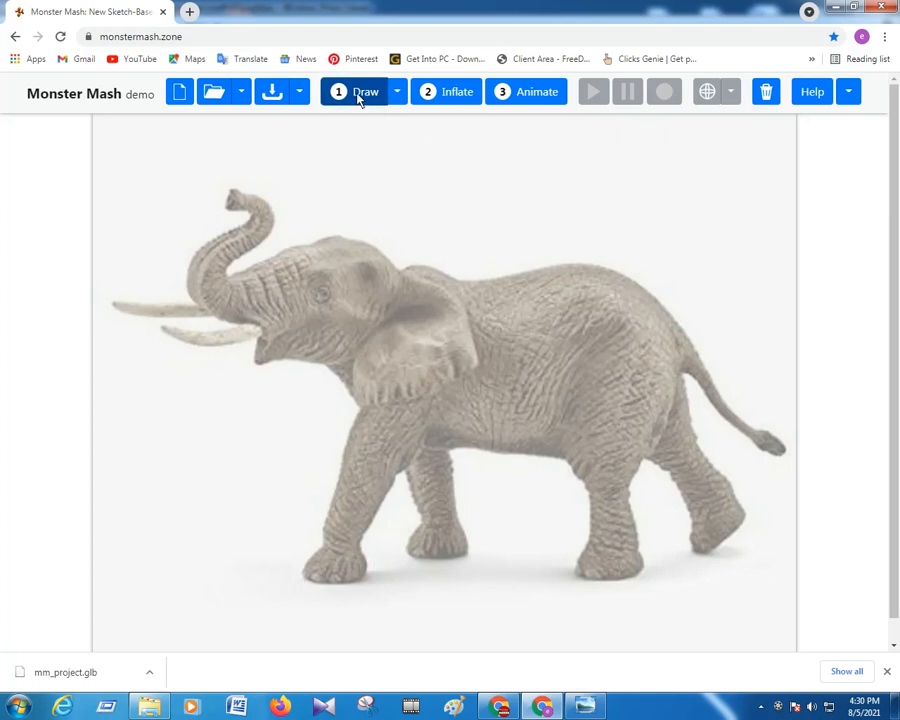
Trace the elephant's body as one closed outline covering the head, trunk, back, tail and belly, leaving out the legs and tusks
click(395, 93)
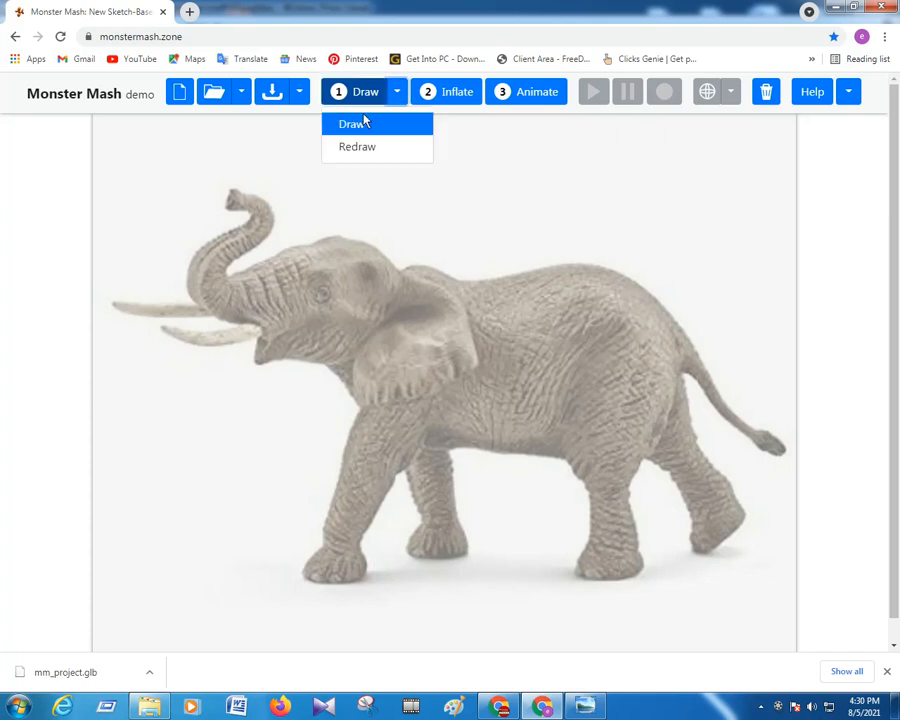
click(470, 157)
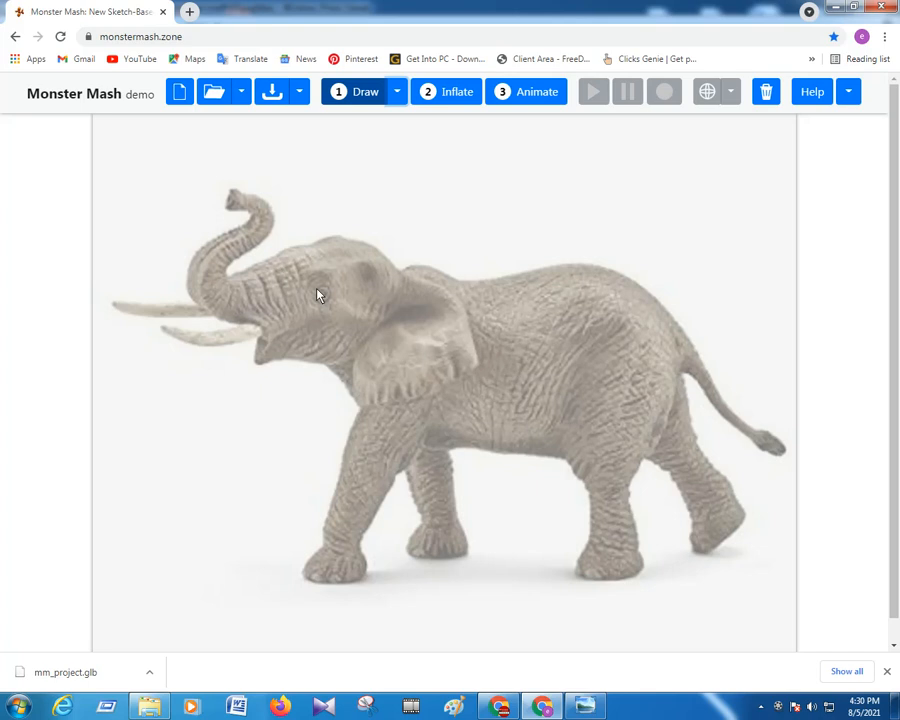
click(886, 671)
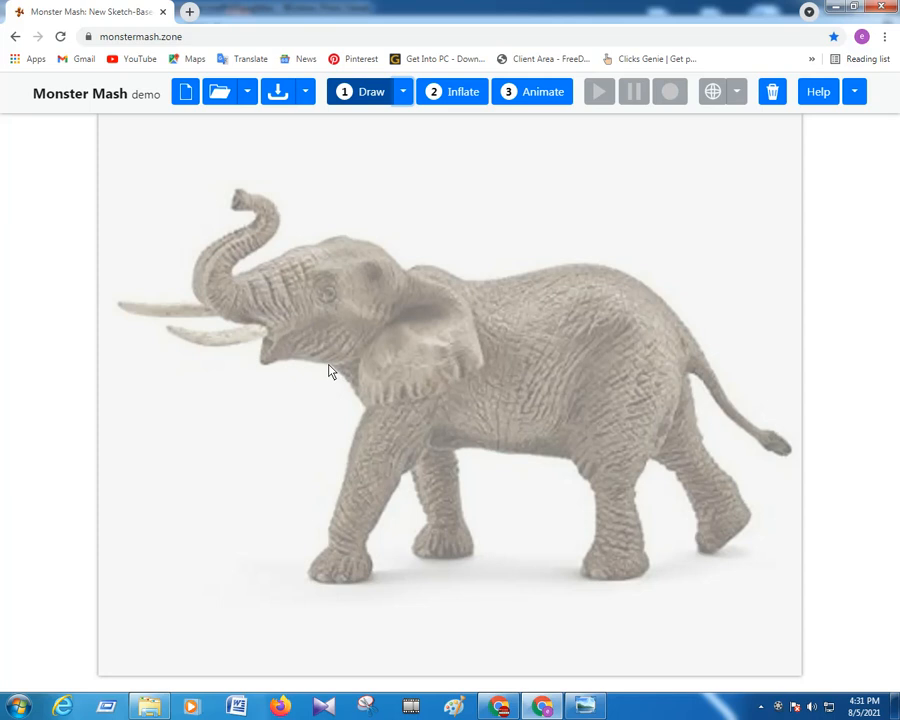
mouse_move(330, 366)
mouse_down()
mouse_move(262, 368)
mouse_move(264, 327)
mouse_move(207, 311)
mouse_move(191, 276)
mouse_up()
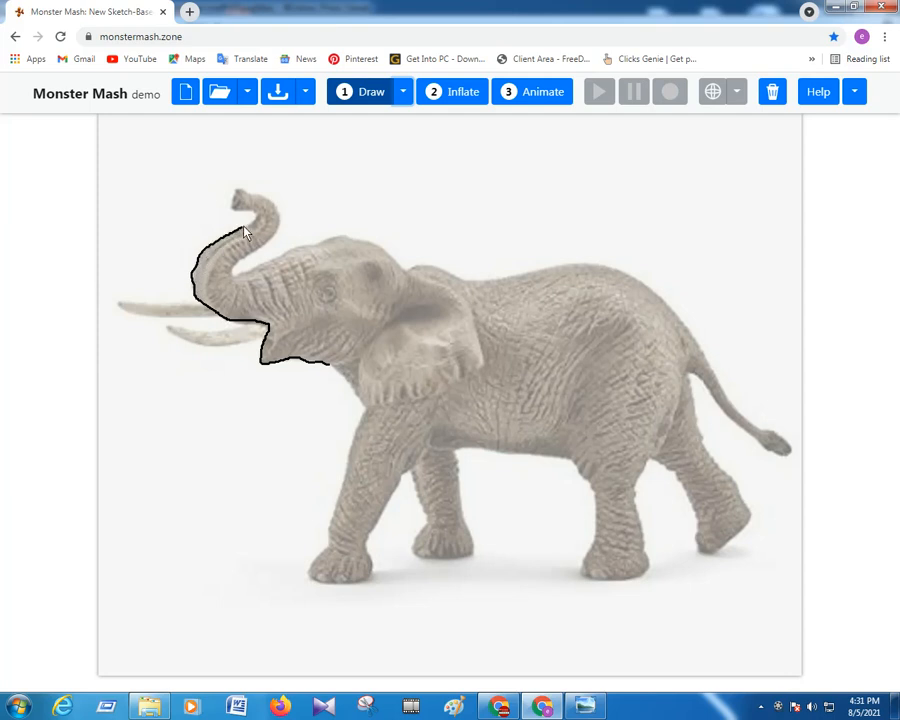
mouse_move(258, 218)
mouse_down()
mouse_move(257, 210)
mouse_move(234, 214)
mouse_move(237, 190)
mouse_move(272, 208)
mouse_move(277, 234)
mouse_move(231, 274)
mouse_up()
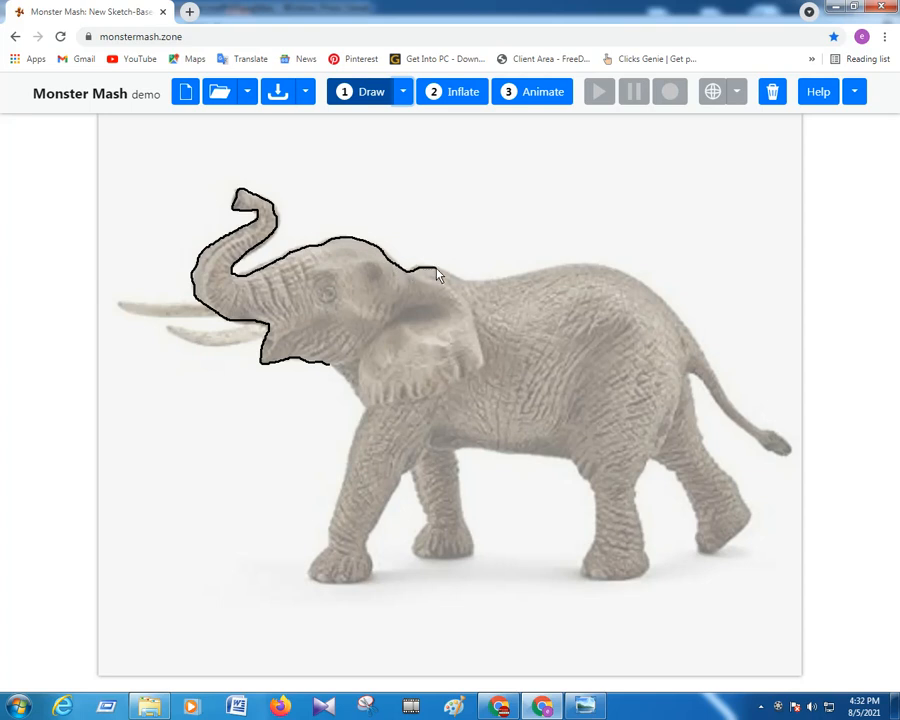
drag(458, 285, 465, 287)
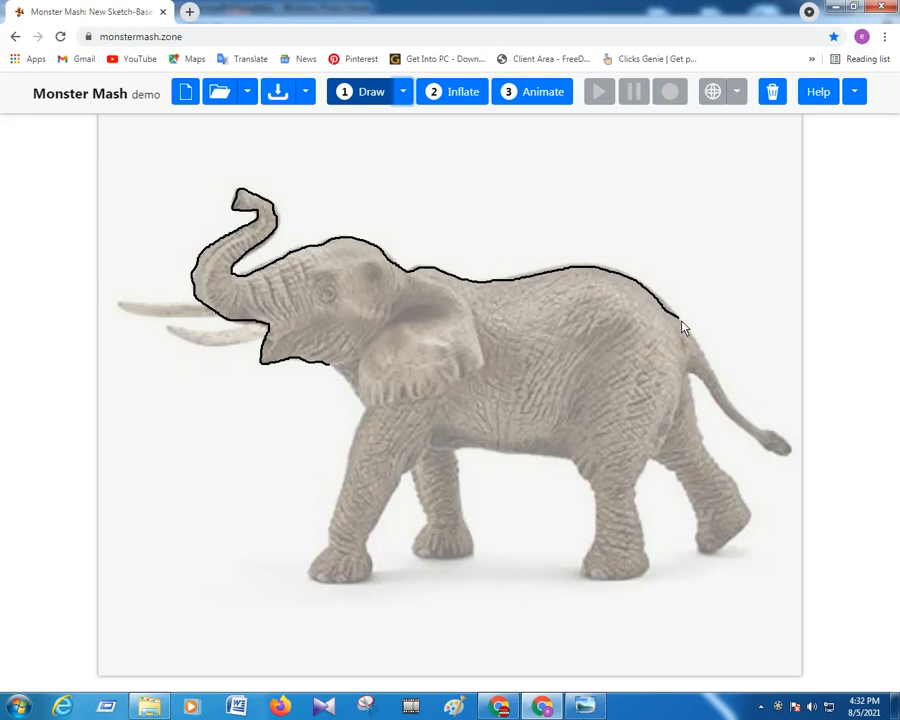
drag(700, 356, 710, 369)
mouse_move(770, 440)
mouse_down()
mouse_move(791, 457)
mouse_move(728, 420)
mouse_move(694, 373)
mouse_move(682, 377)
mouse_up()
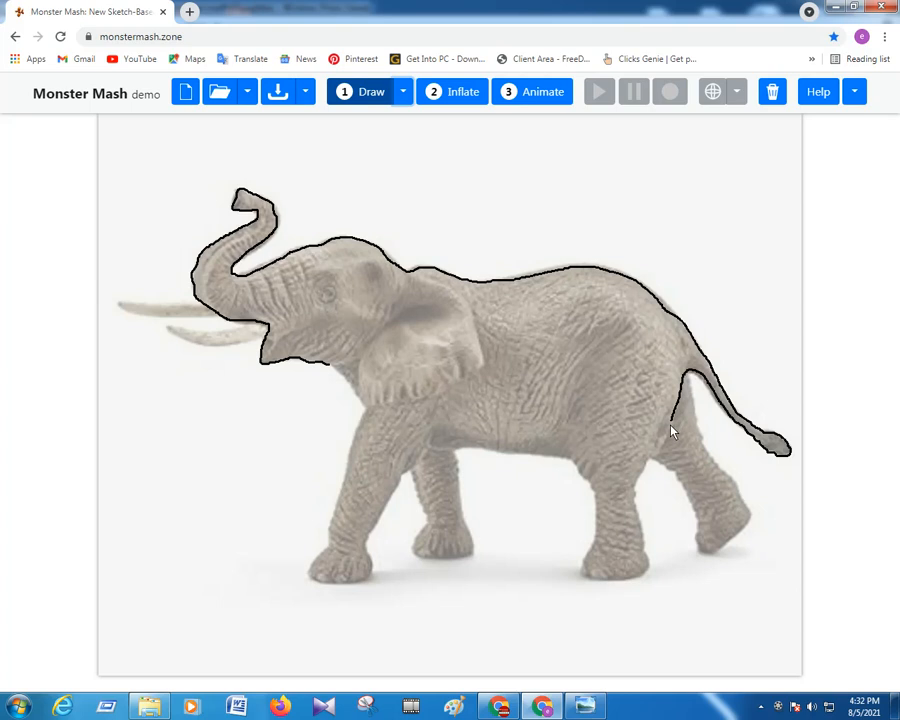
drag(660, 456, 646, 460)
mouse_move(582, 464)
mouse_down()
mouse_move(448, 455)
mouse_move(379, 431)
mouse_move(338, 376)
mouse_move(262, 360)
mouse_move(263, 350)
mouse_up()
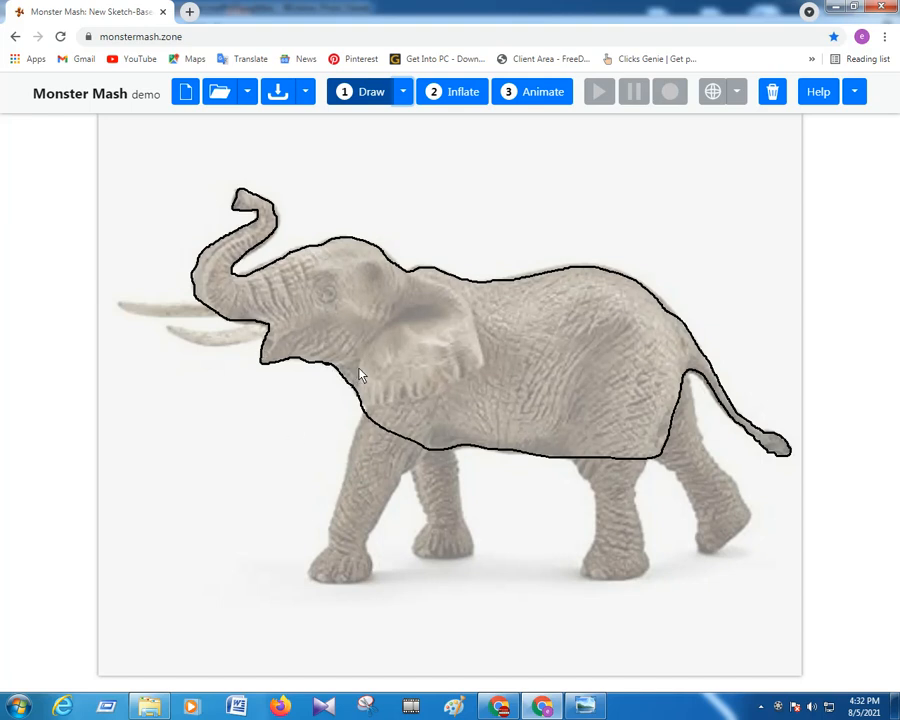
Trace the near front leg as a separate open outline, with both upper ends overlapping the body
drag(358, 366, 361, 427)
mouse_move(328, 546)
mouse_down()
mouse_move(309, 574)
mouse_move(327, 590)
mouse_move(360, 585)
mouse_move(374, 567)
mouse_move(368, 558)
mouse_up()
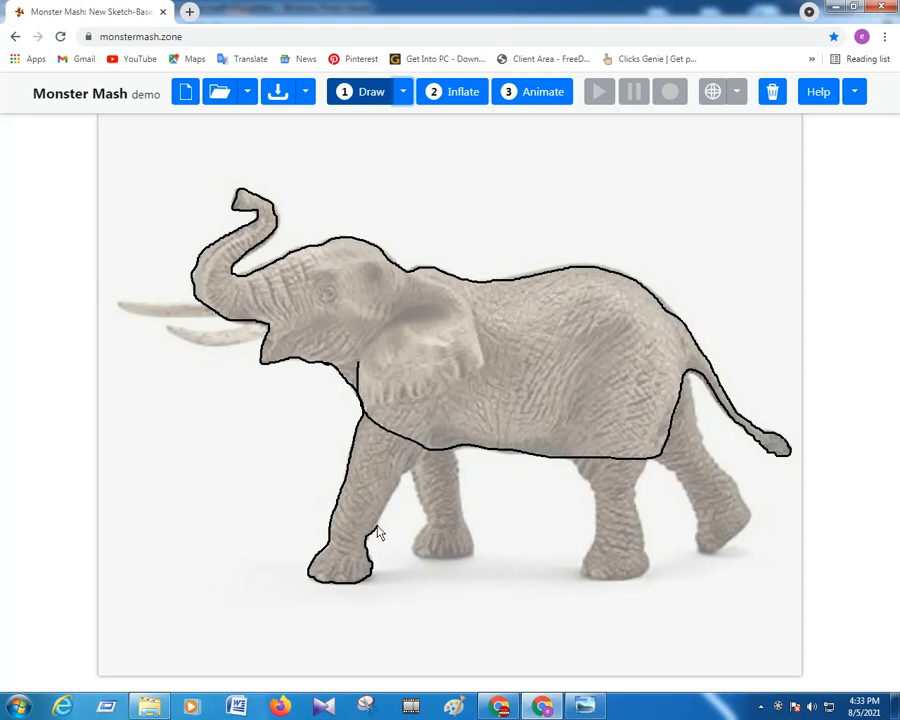
drag(382, 517, 417, 463)
drag(449, 396, 450, 397)
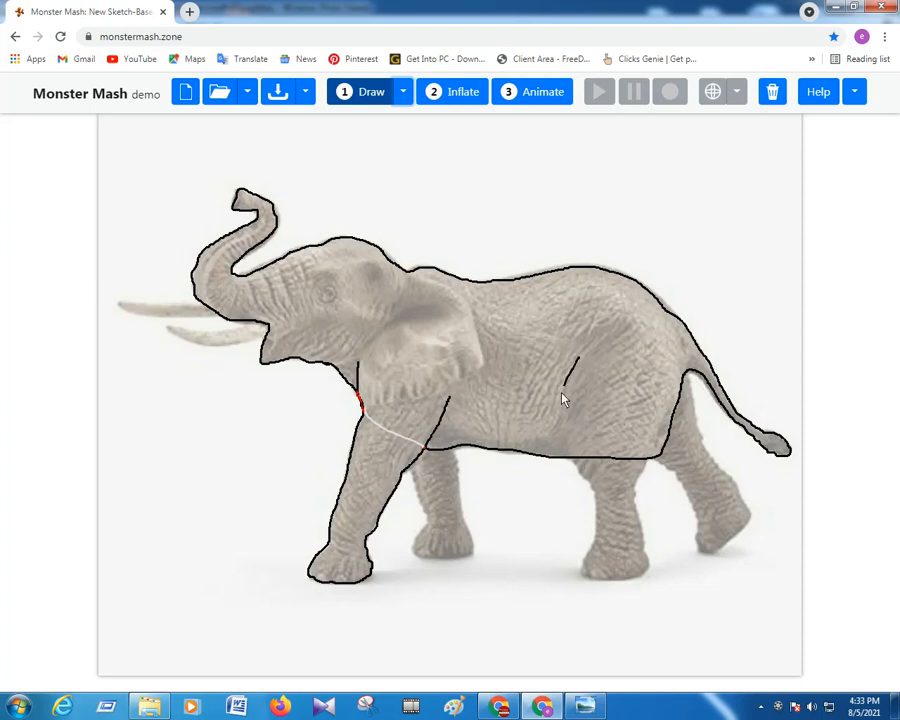
Trace the near hind leg and the lower tusk as separate open outlines whose ends overlap the body and mouth
drag(562, 457, 595, 495)
mouse_move(587, 568)
mouse_down()
mouse_move(585, 578)
mouse_move(605, 580)
mouse_move(640, 579)
mouse_move(644, 570)
mouse_up()
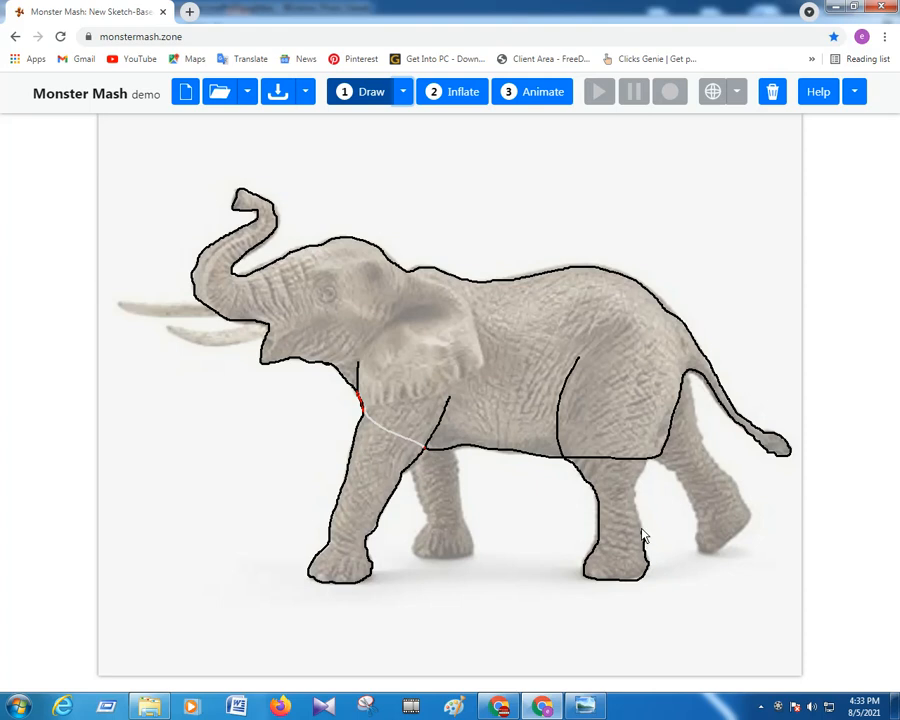
mouse_move(643, 537)
mouse_down()
mouse_move(637, 484)
mouse_move(668, 407)
mouse_up()
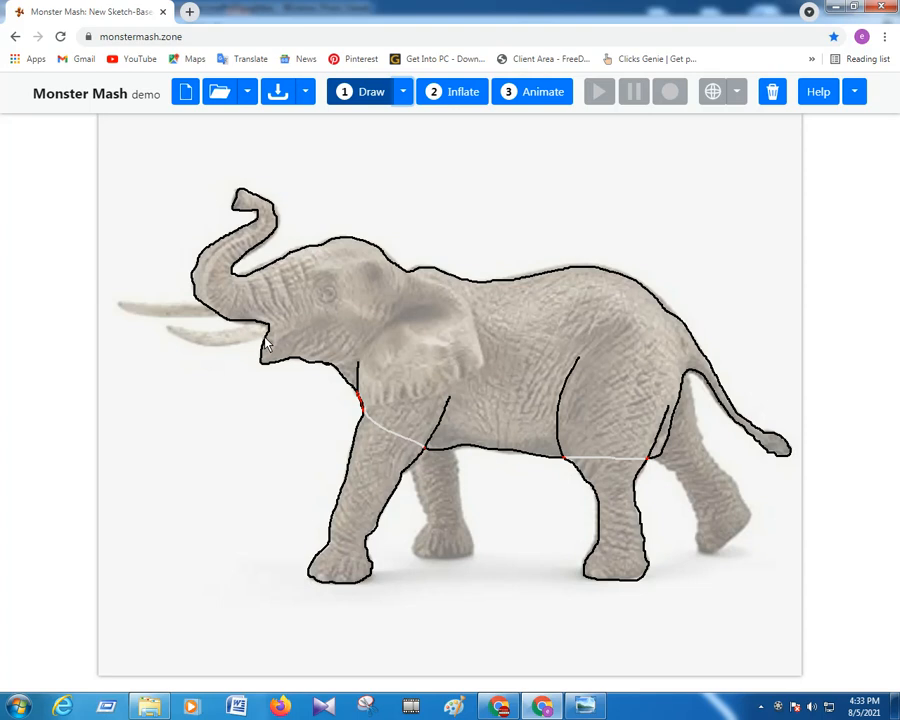
mouse_move(265, 343)
mouse_down()
mouse_move(203, 347)
mouse_move(171, 330)
mouse_move(269, 325)
mouse_up()
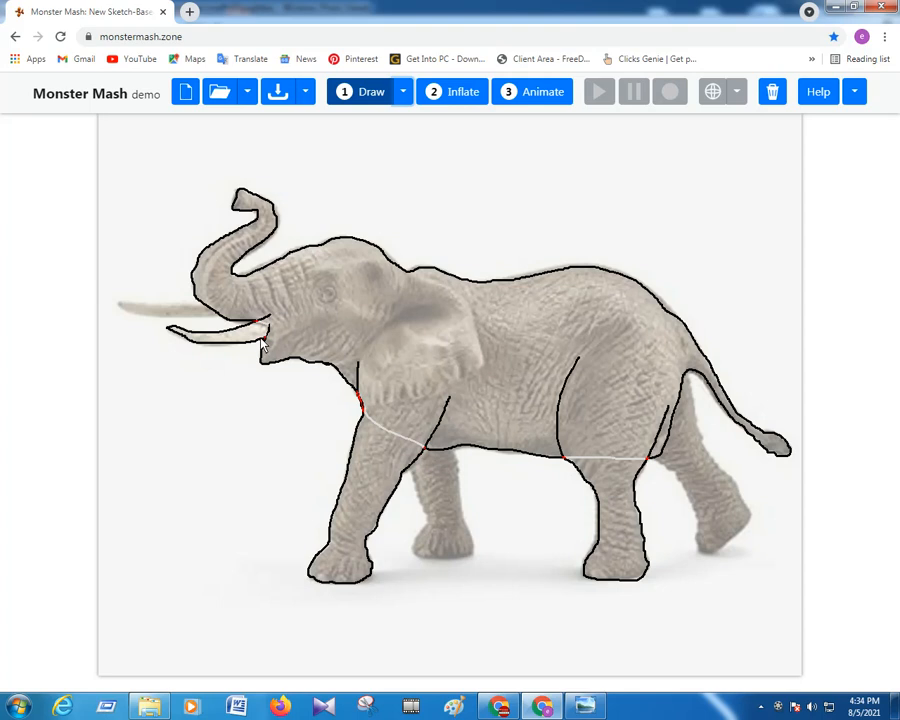
drag(261, 338, 272, 338)
Duplicate the hind leg, front leg and tusk onto the far side, and inflate the drawing into a 3D model
click(604, 478)
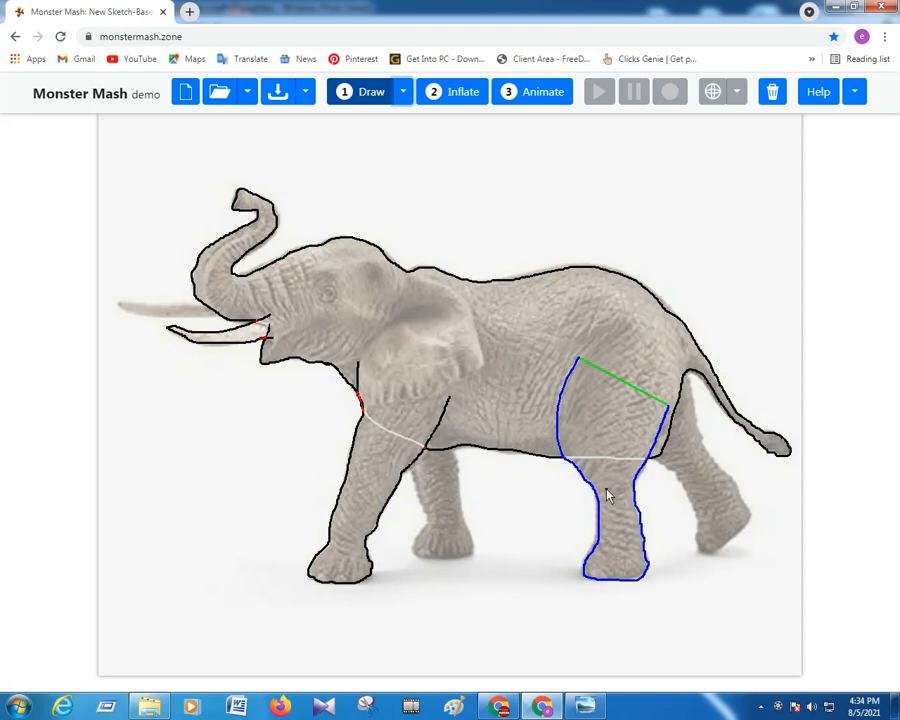
click(616, 506)
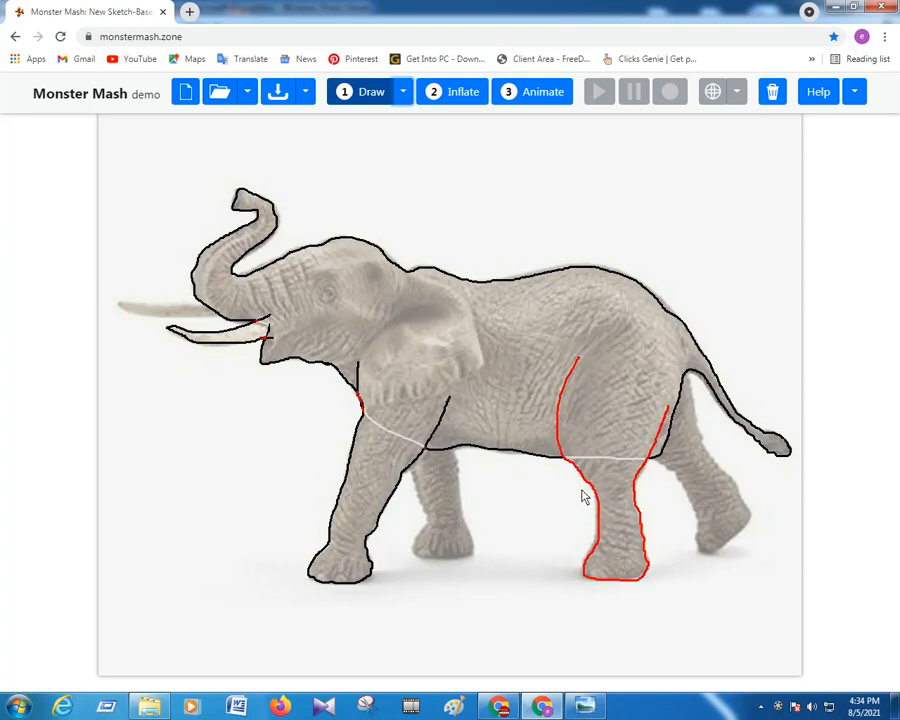
click(373, 469)
click(373, 470)
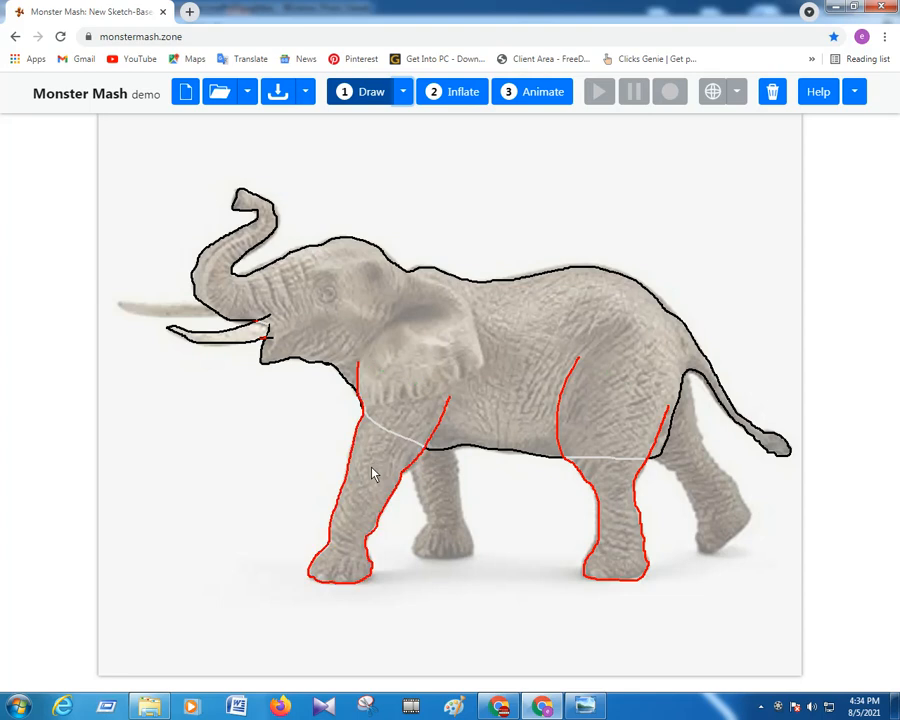
click(233, 340)
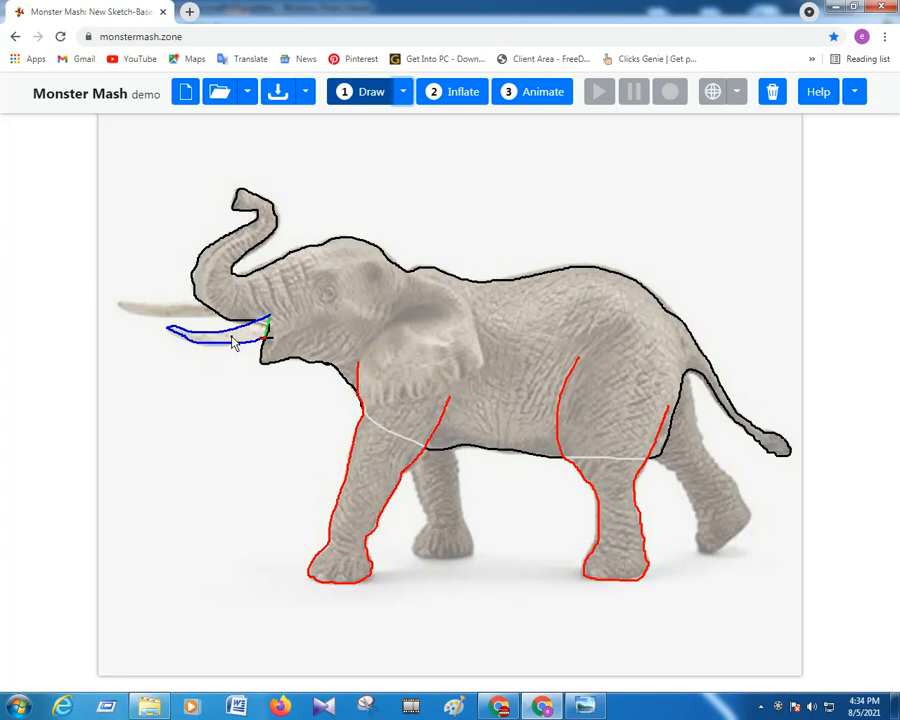
click(233, 340)
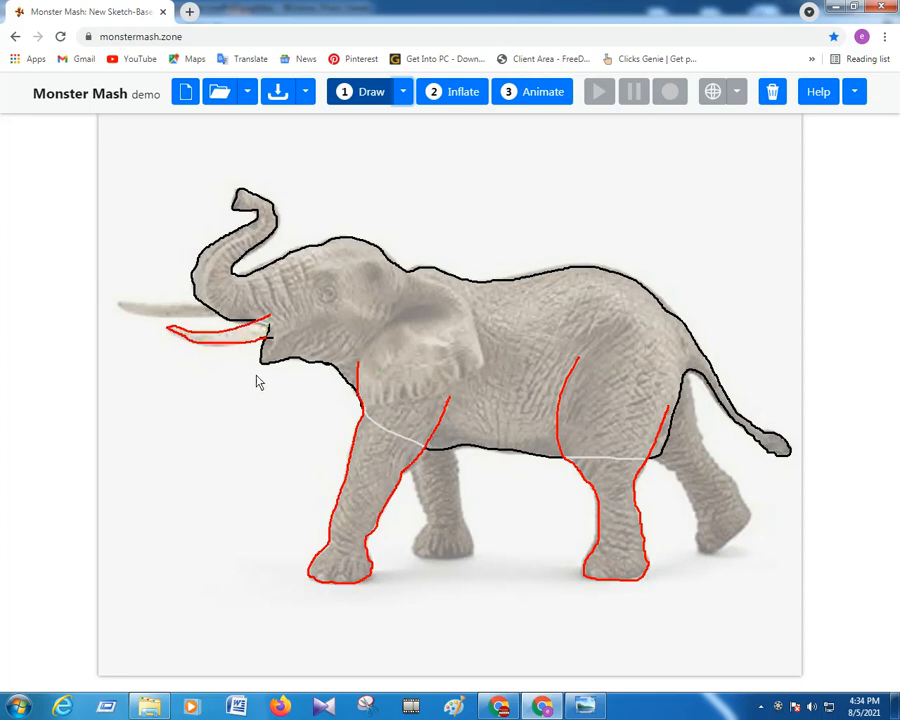
click(451, 100)
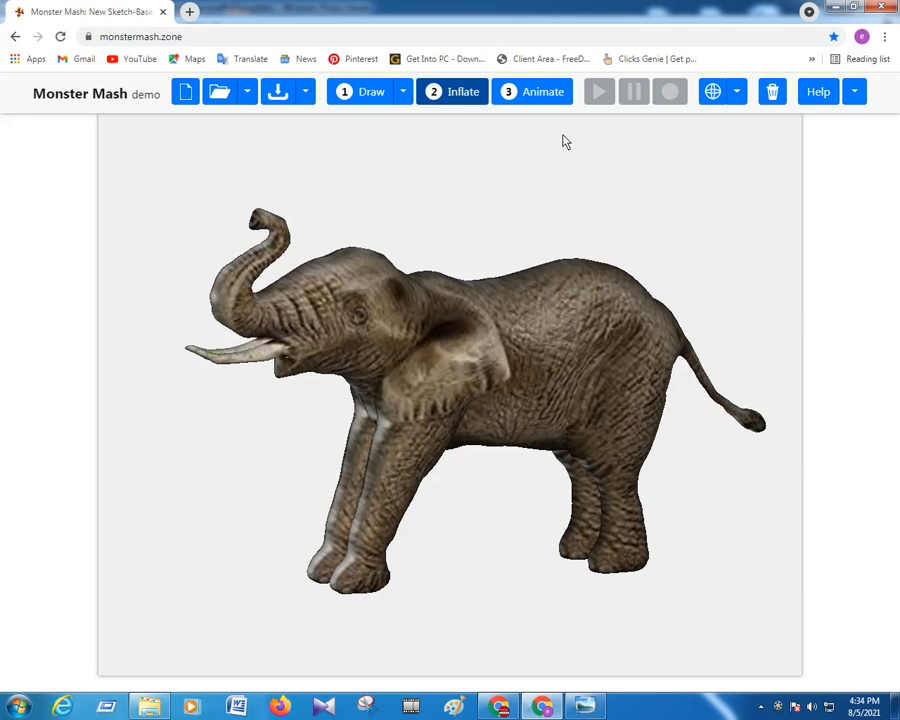
In Animate mode, place control pins along the trunk, head, jaw, ear, front leg, back, rump, tail tip and hind leg
click(526, 97)
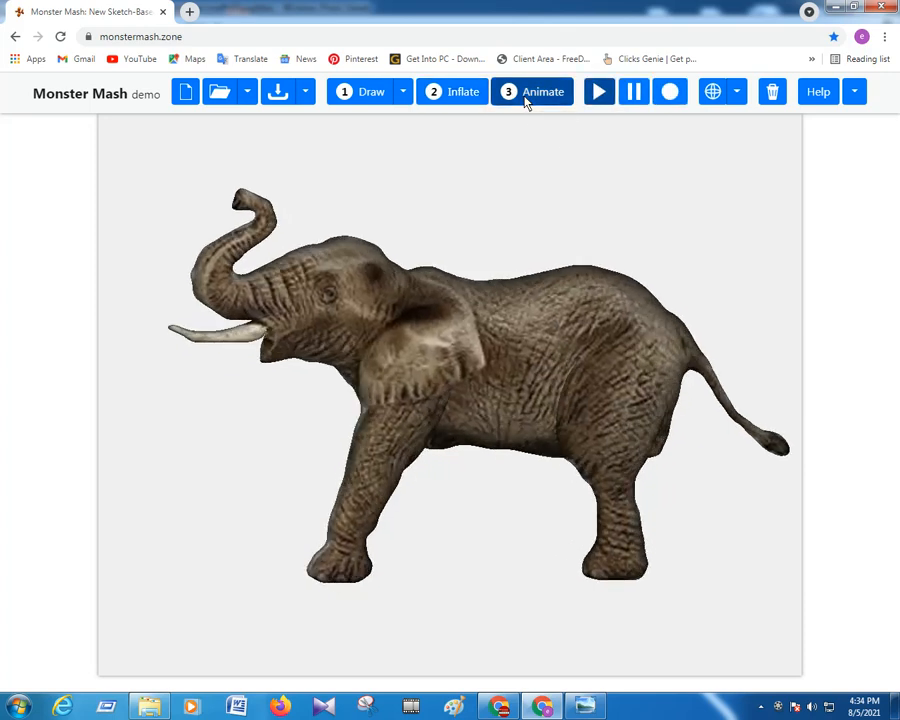
click(241, 201)
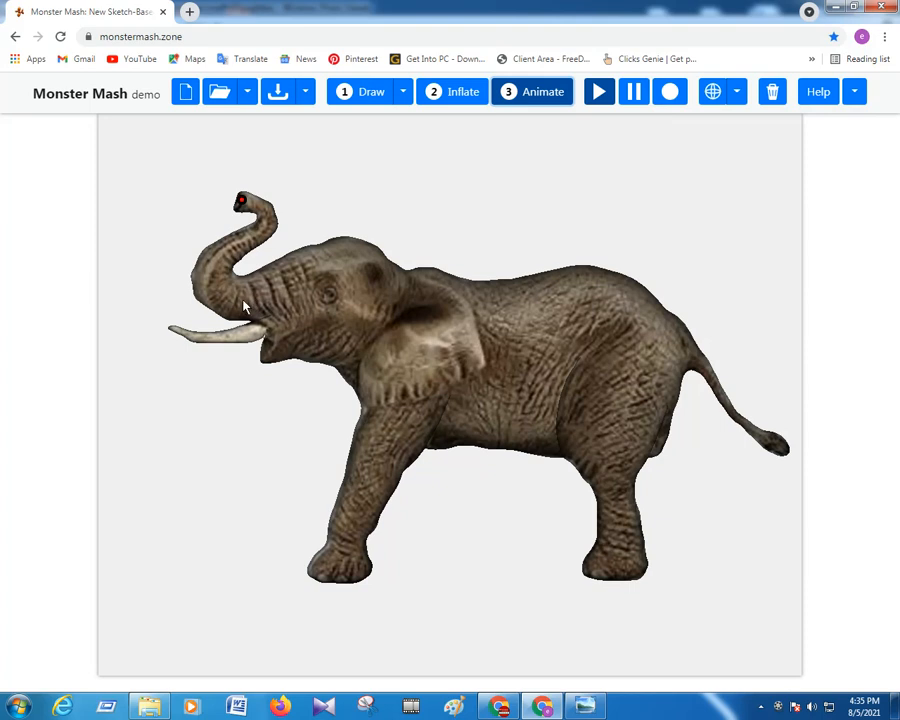
click(344, 256)
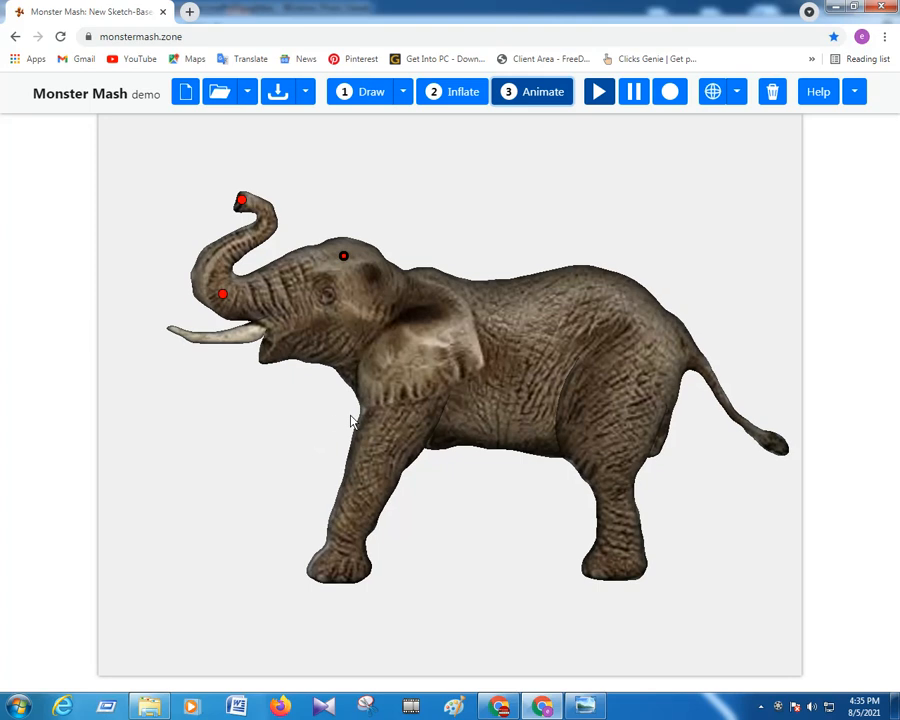
click(280, 349)
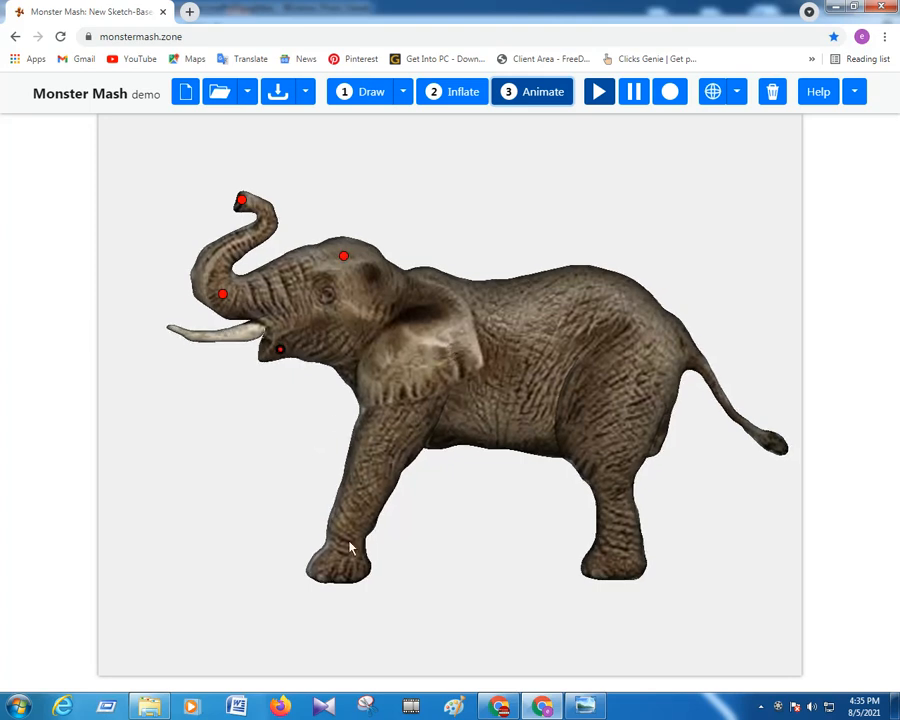
click(395, 432)
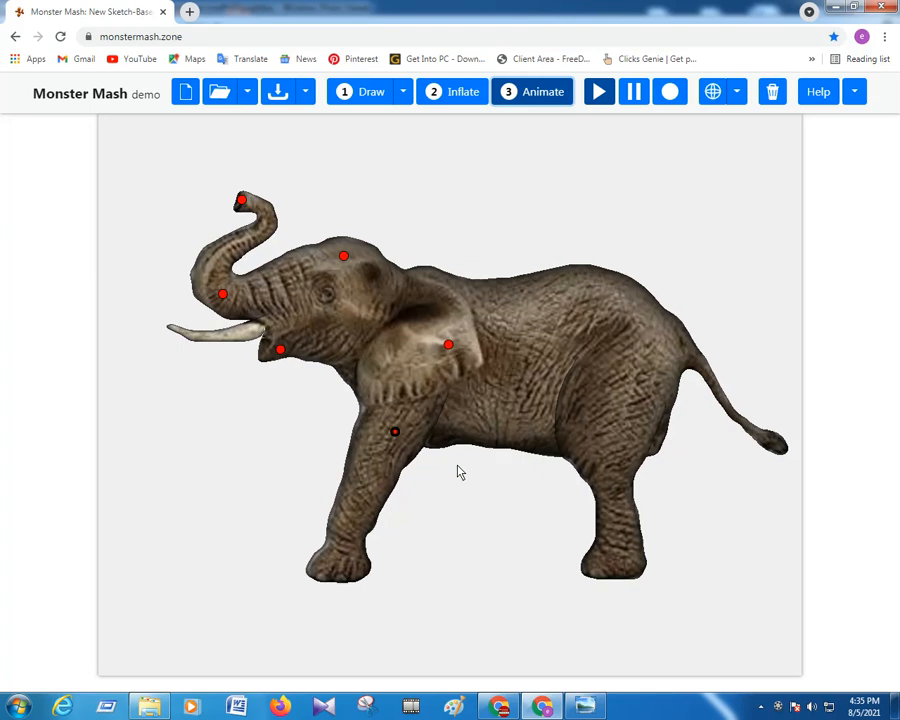
click(343, 562)
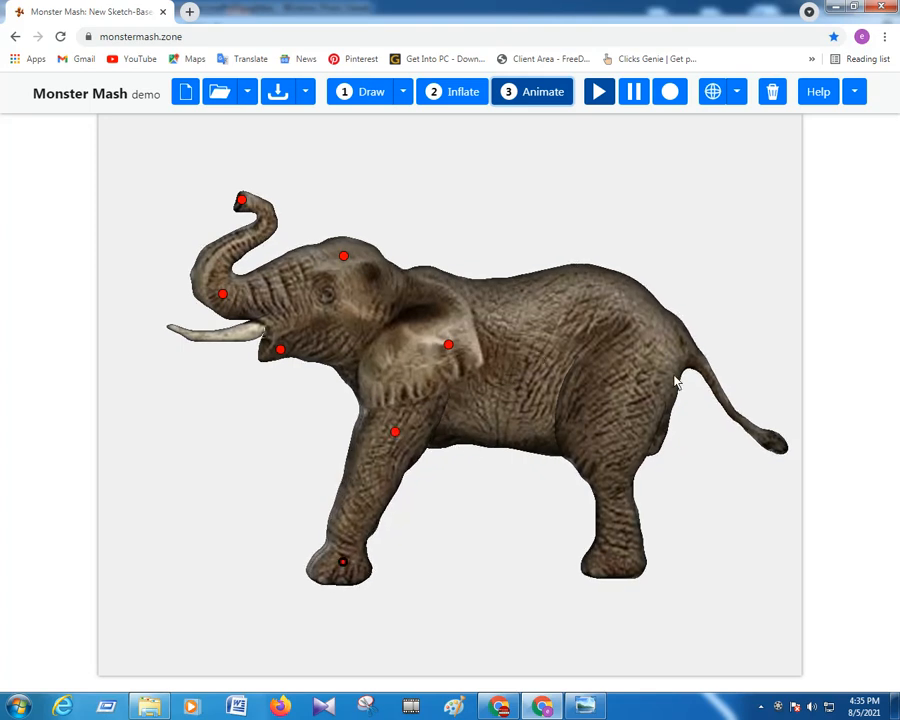
click(663, 338)
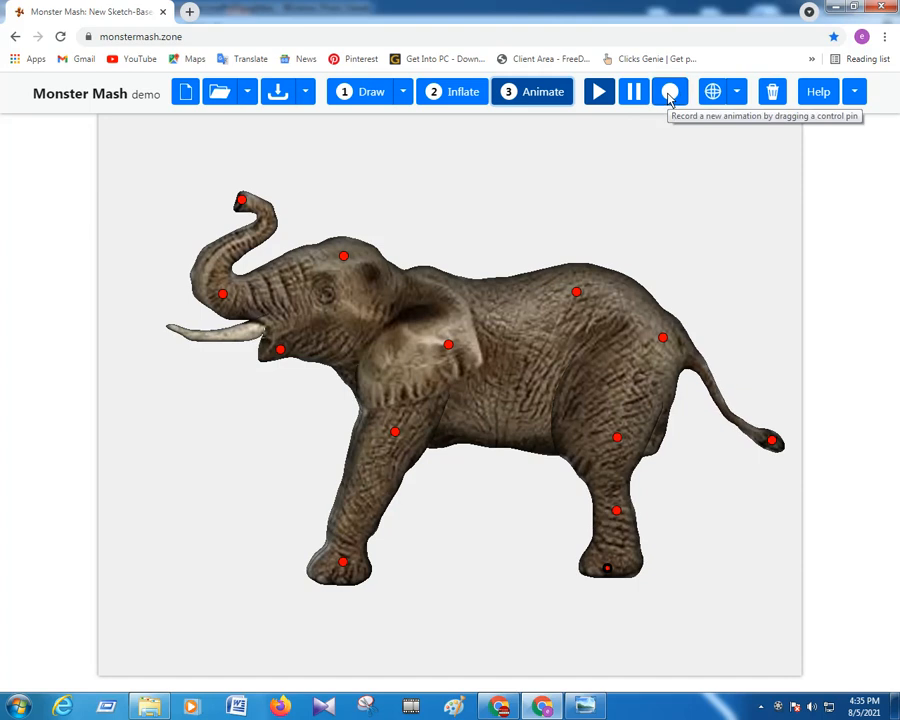
Record an animation that swings the trunk tip back and forth in front of and above the head
click(670, 94)
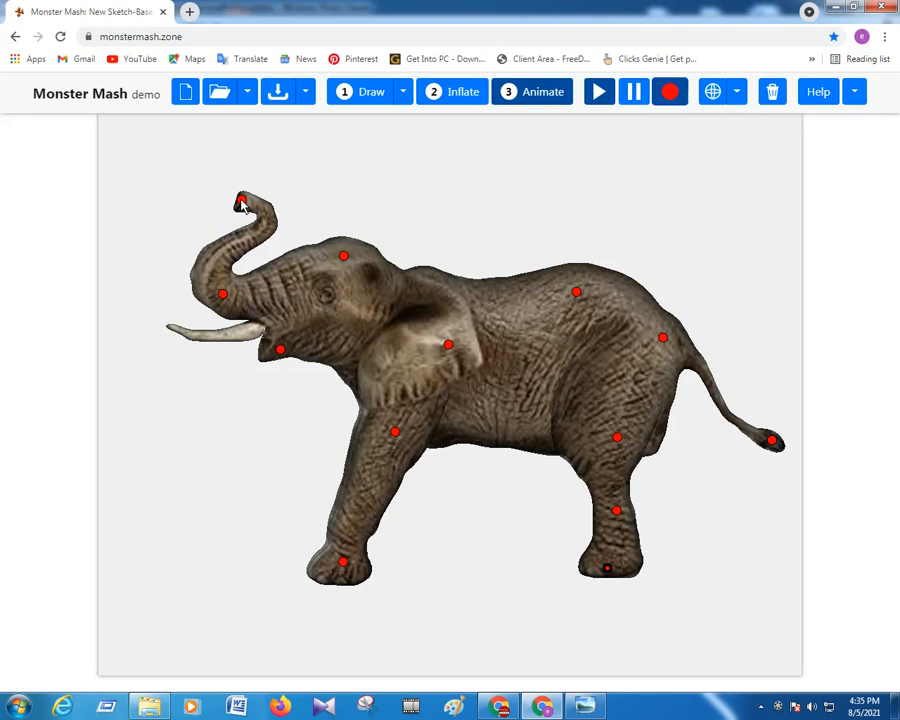
mouse_move(241, 204)
mouse_down()
mouse_move(261, 187)
mouse_move(215, 206)
mouse_move(254, 175)
mouse_move(133, 209)
mouse_move(139, 283)
mouse_move(173, 196)
mouse_move(193, 170)
mouse_move(218, 172)
mouse_up()
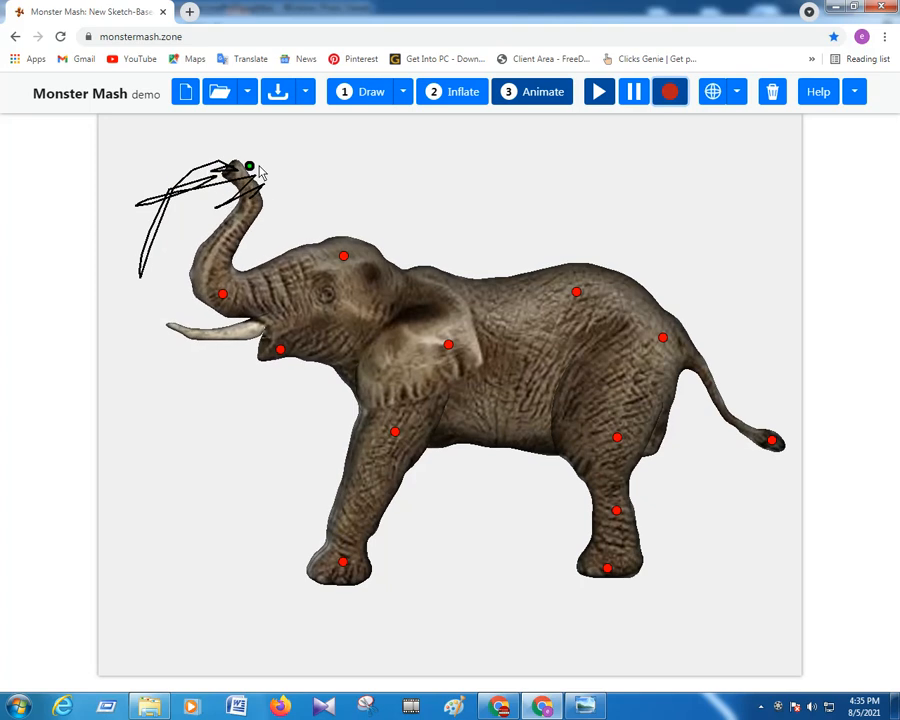
mouse_move(197, 161)
mouse_down()
mouse_move(175, 191)
mouse_move(214, 192)
mouse_move(278, 173)
mouse_move(237, 158)
mouse_up()
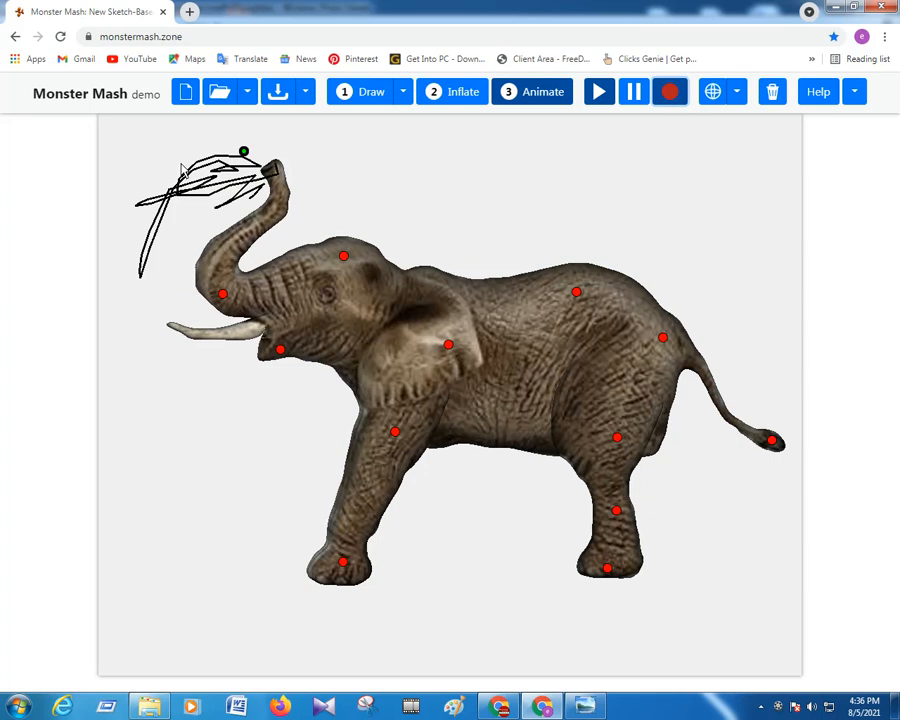
mouse_move(182, 170)
mouse_down()
mouse_move(160, 188)
mouse_move(180, 196)
mouse_move(152, 194)
mouse_move(240, 190)
mouse_up()
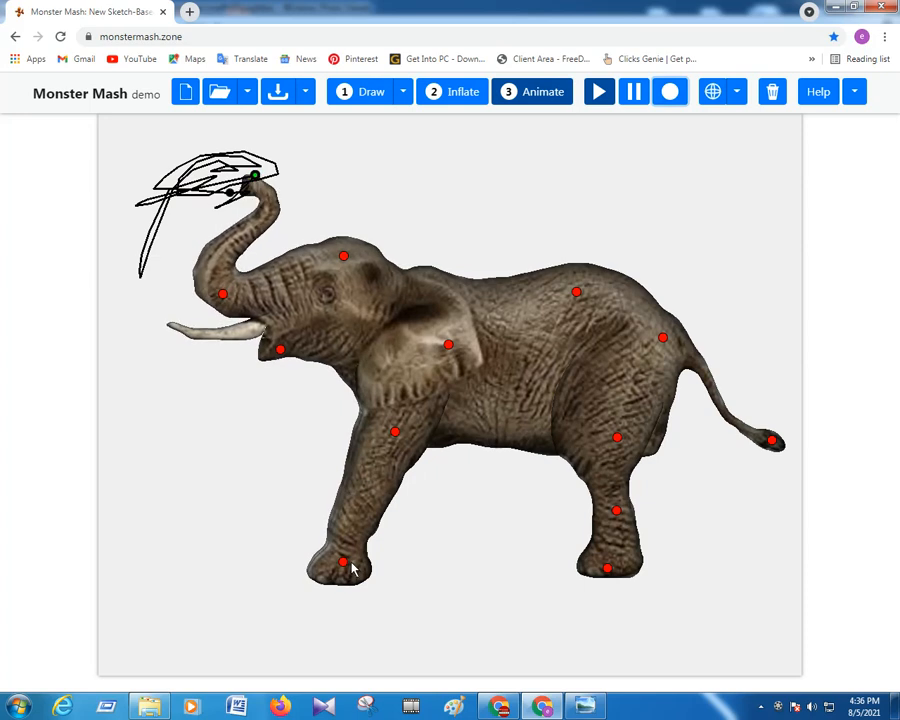
Move the front foot and hind foot pins backward to pose the legs, and pull the tail tip pin inward toward the body
drag(345, 565, 402, 577)
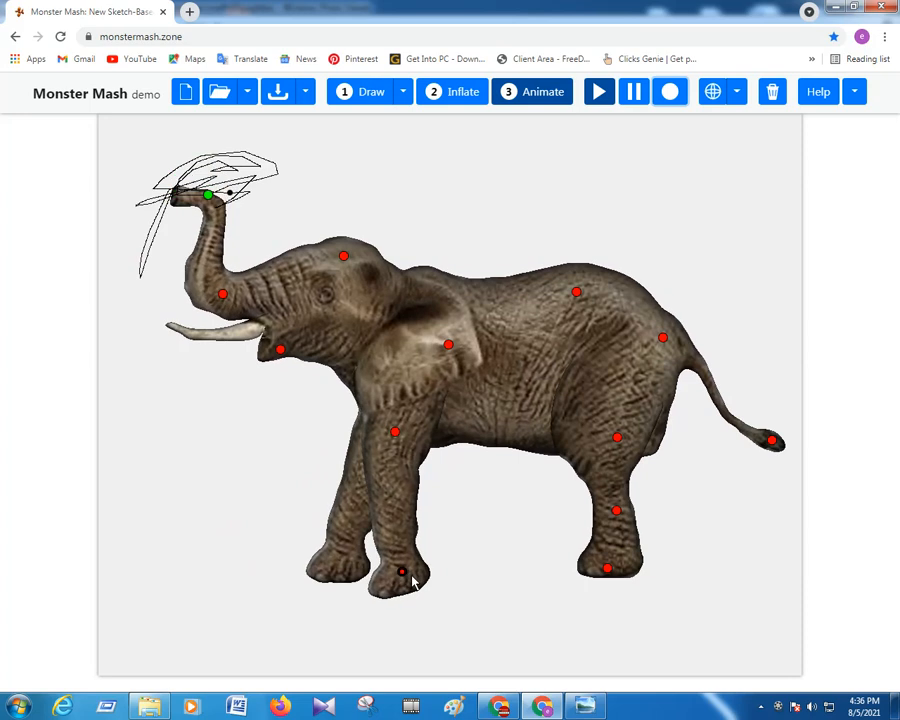
click(607, 569)
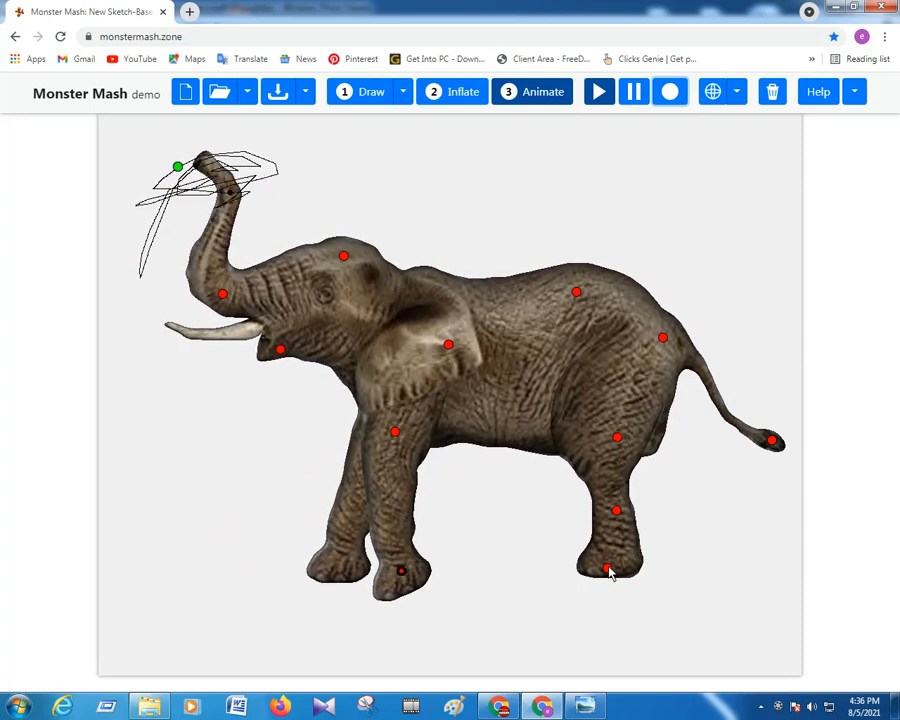
drag(645, 571, 625, 577)
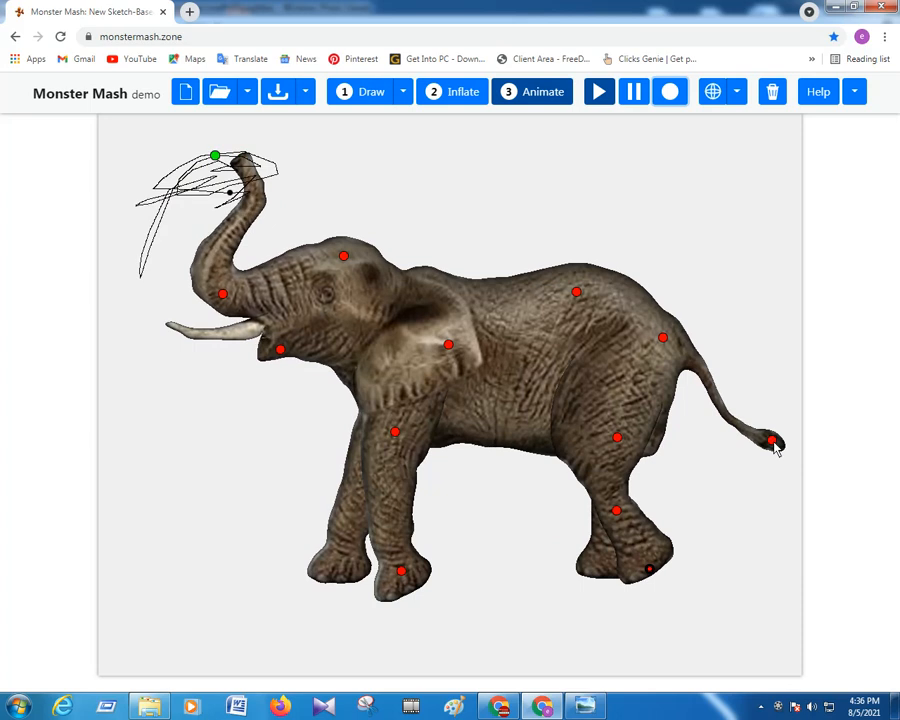
drag(775, 447, 741, 433)
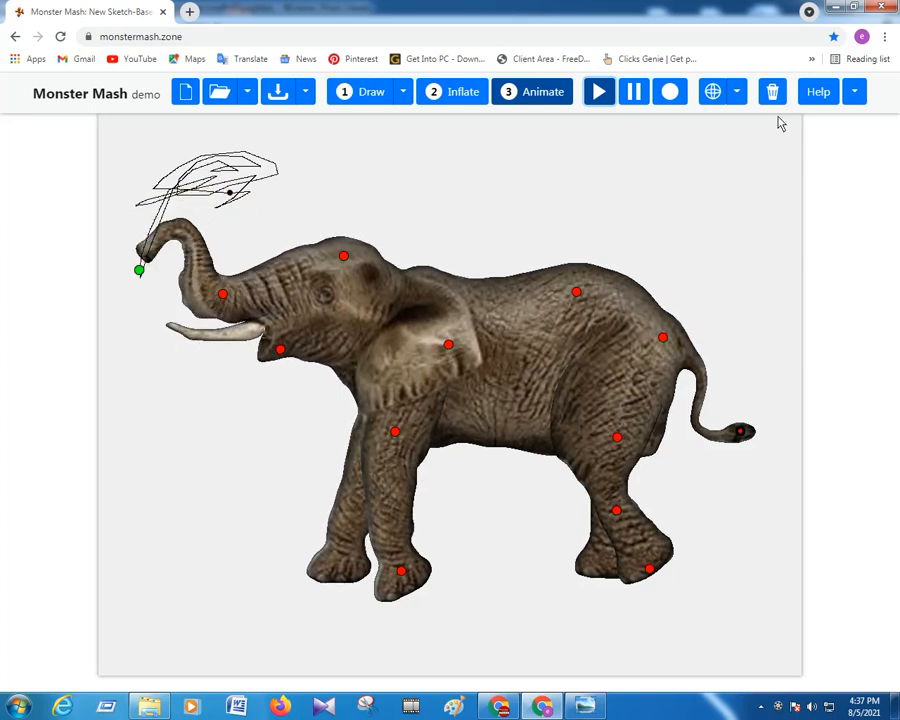
Select all control pins and delete the trunk animation and the pins, leaving the elephant unpinned
click(856, 95)
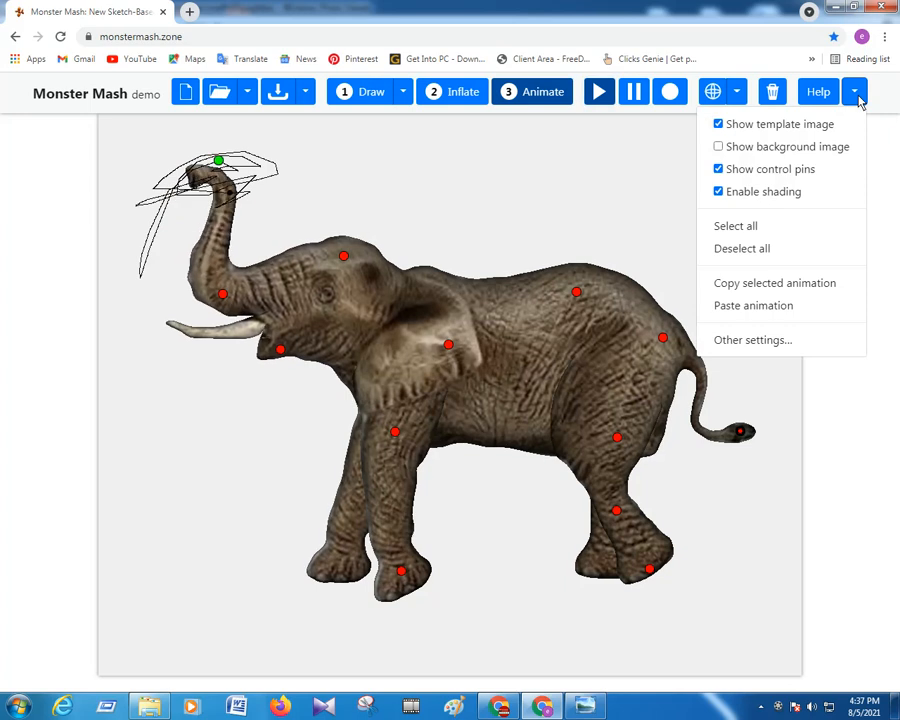
click(731, 232)
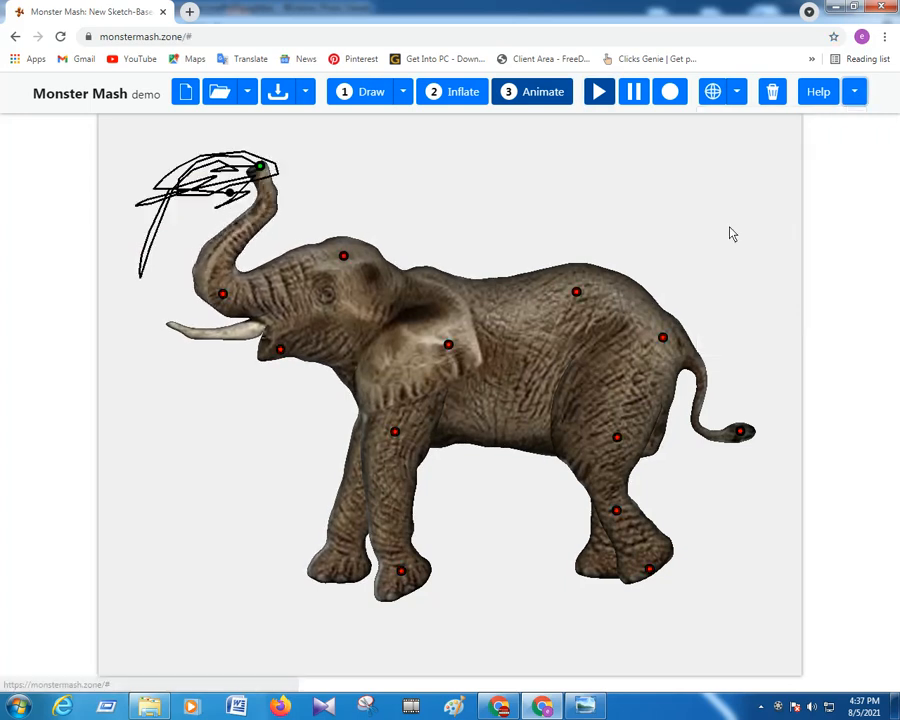
click(773, 94)
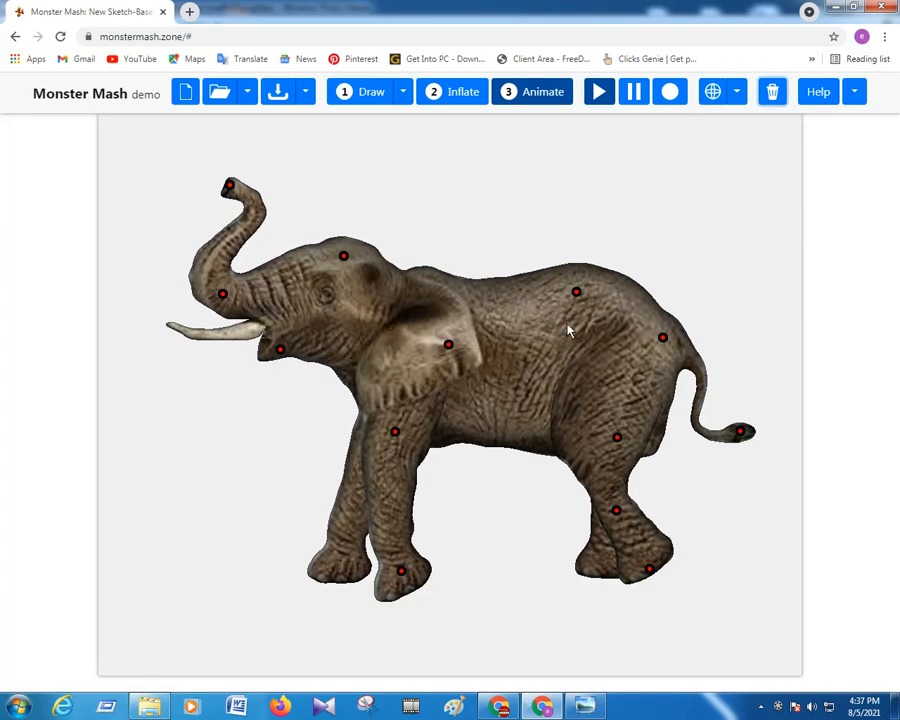
click(775, 96)
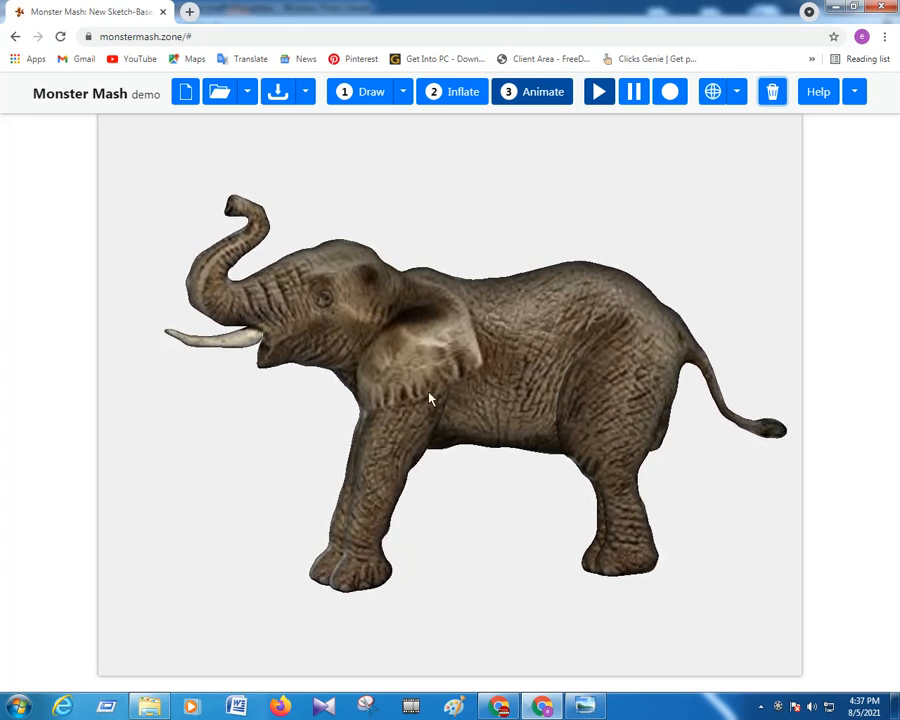
Export the elephant as a glTF .glb file with full quality enabled, checking the Downloads folder before exporting, and close the export dialog
click(306, 101)
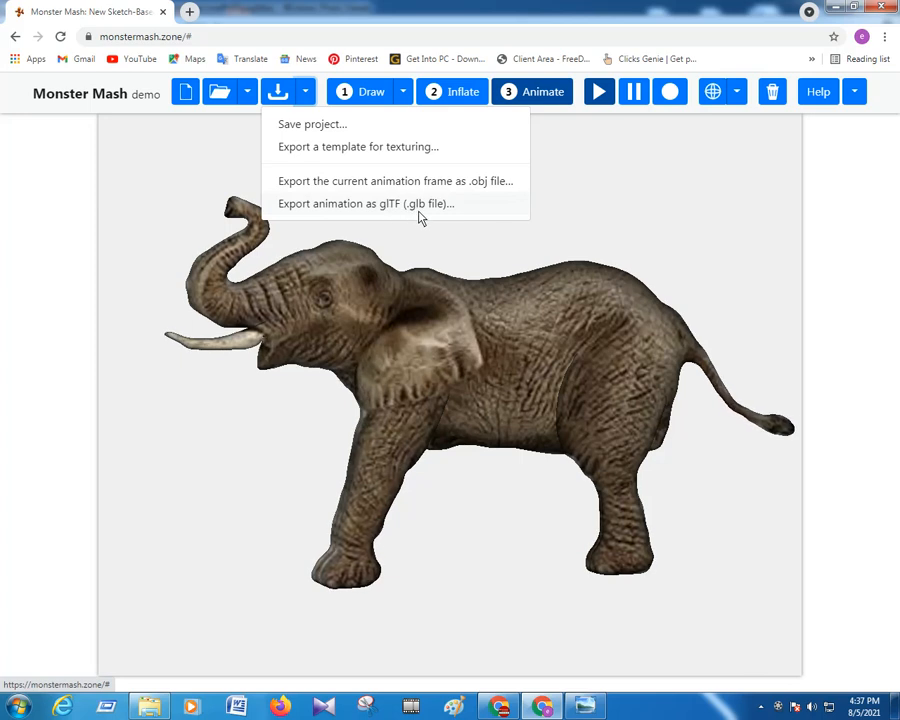
click(357, 205)
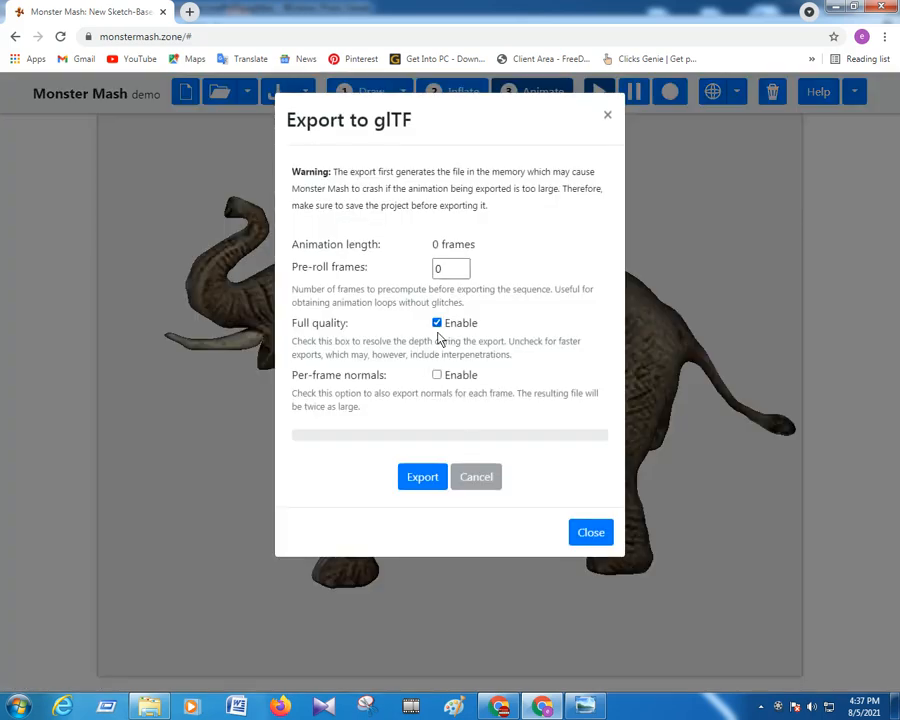
click(150, 706)
click(150, 706)
click(152, 707)
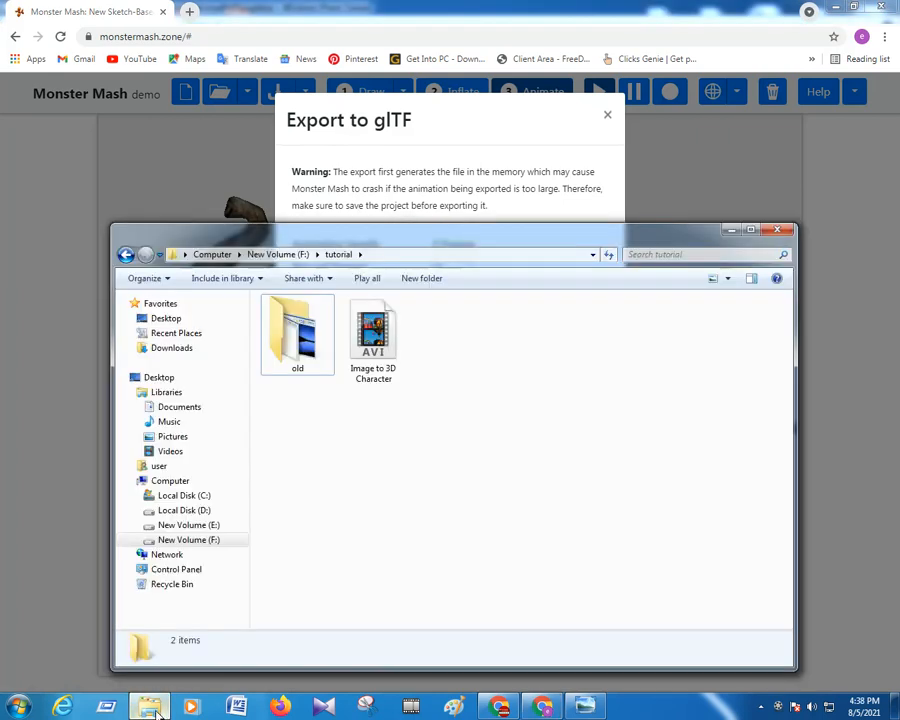
click(179, 352)
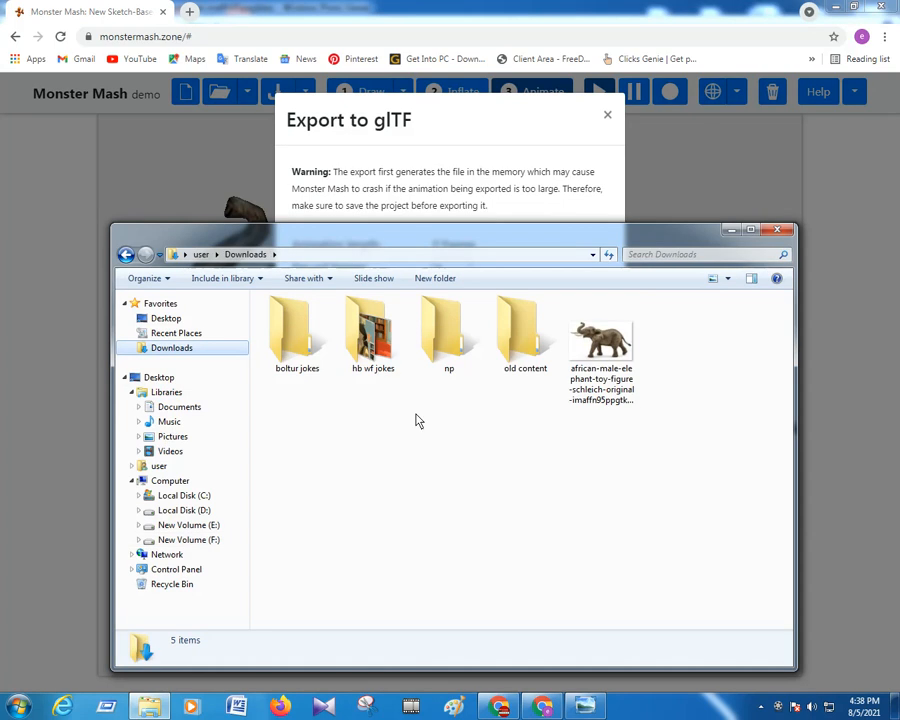
click(731, 231)
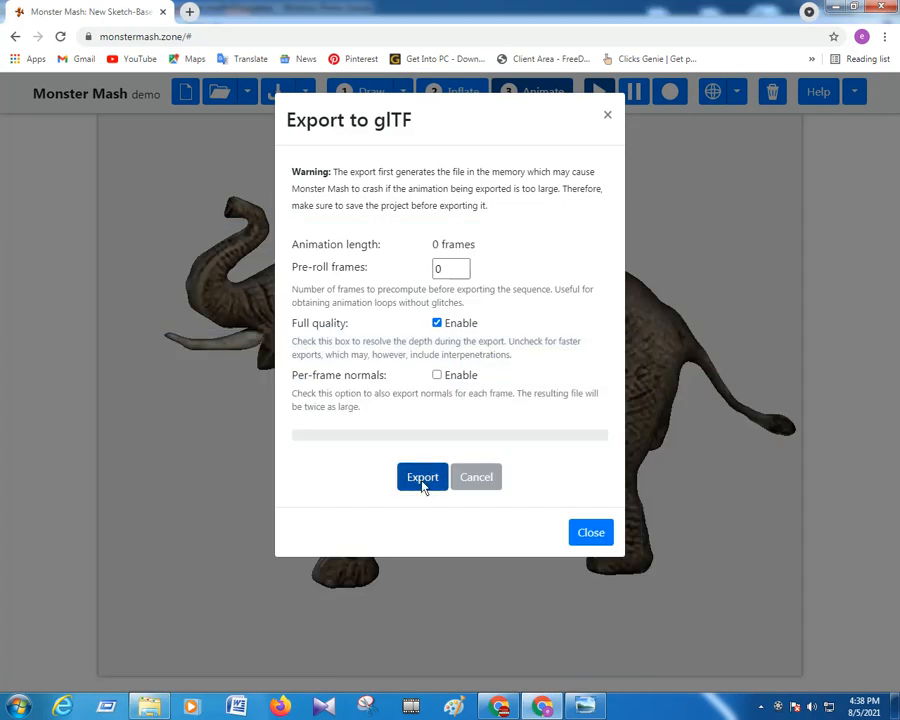
click(400, 479)
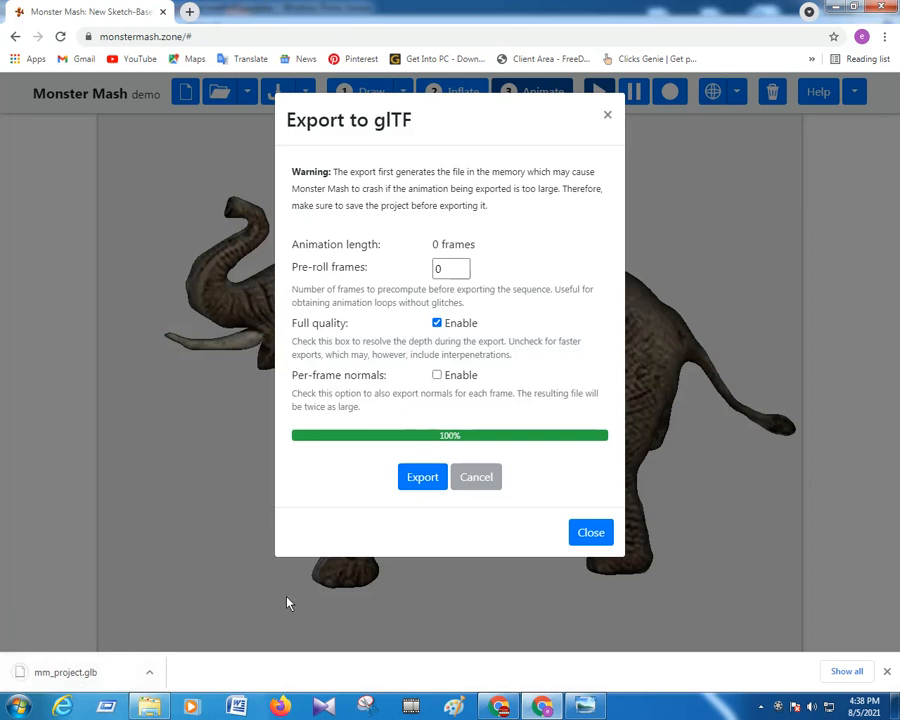
click(595, 537)
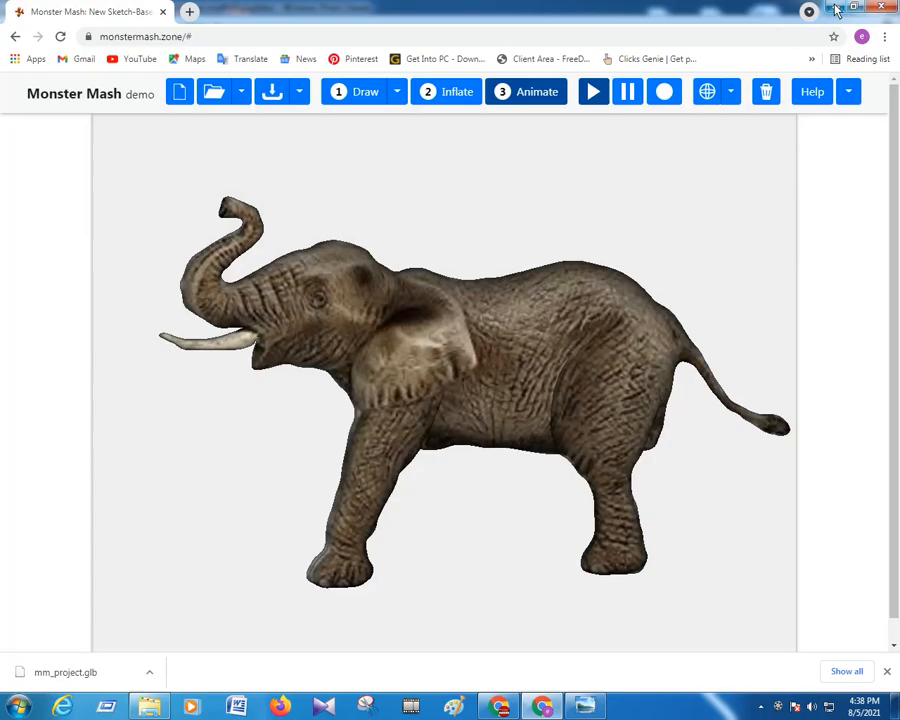
Minimize the open windows, launch Blender from the desktop with a new General file, and delete the default cube
click(836, 10)
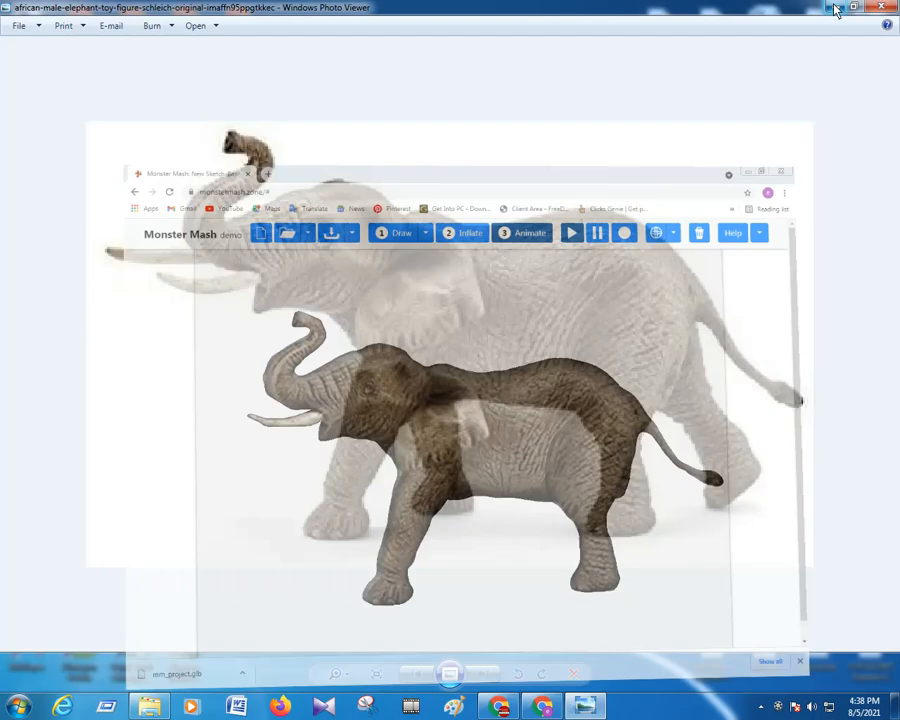
click(836, 10)
right_click(437, 172)
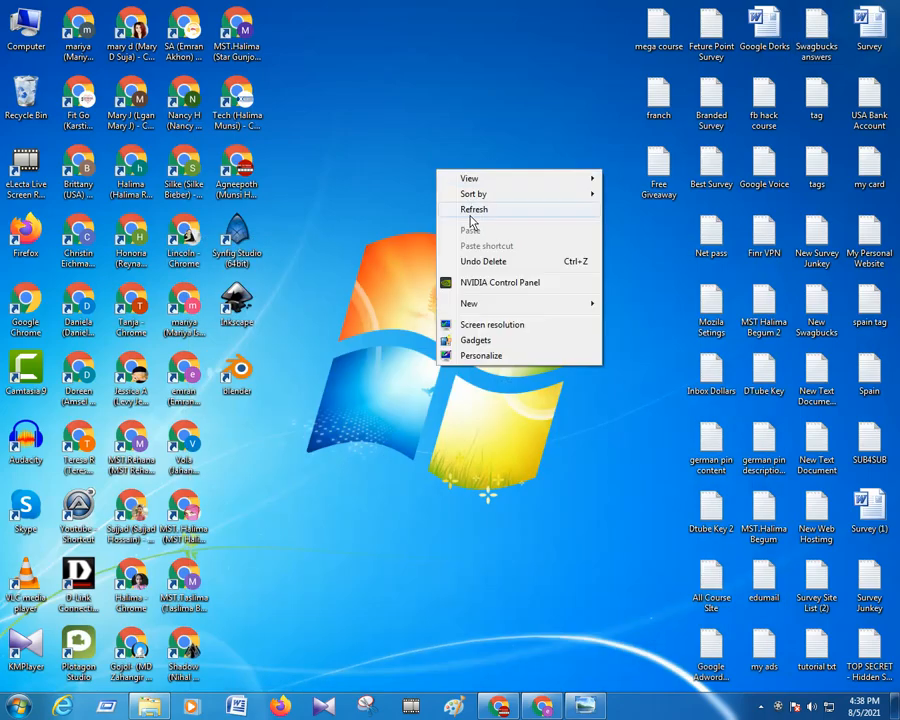
click(462, 209)
double_click(257, 356)
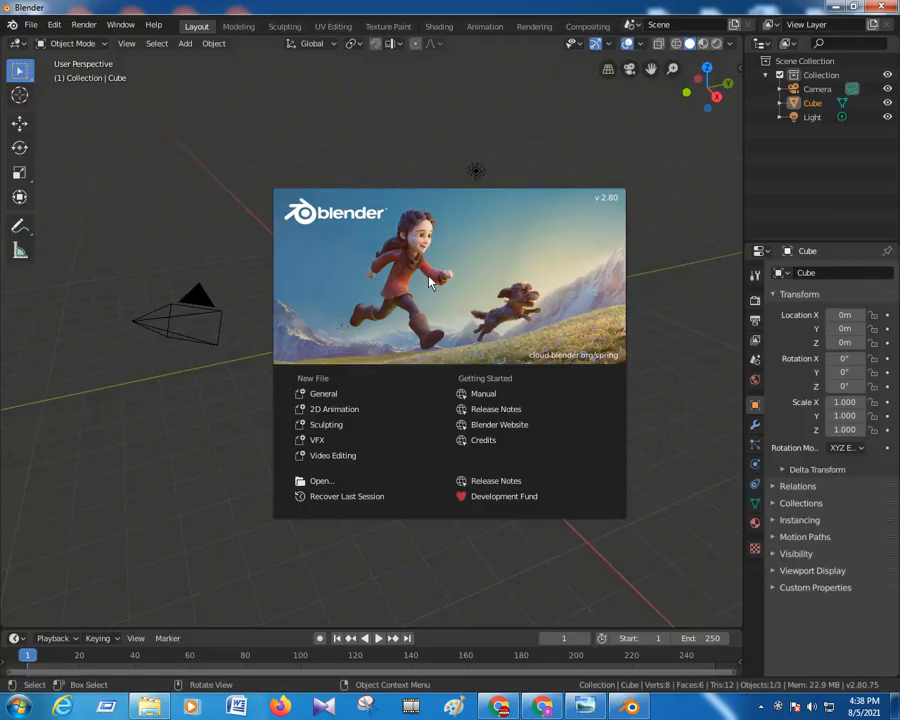
click(320, 396)
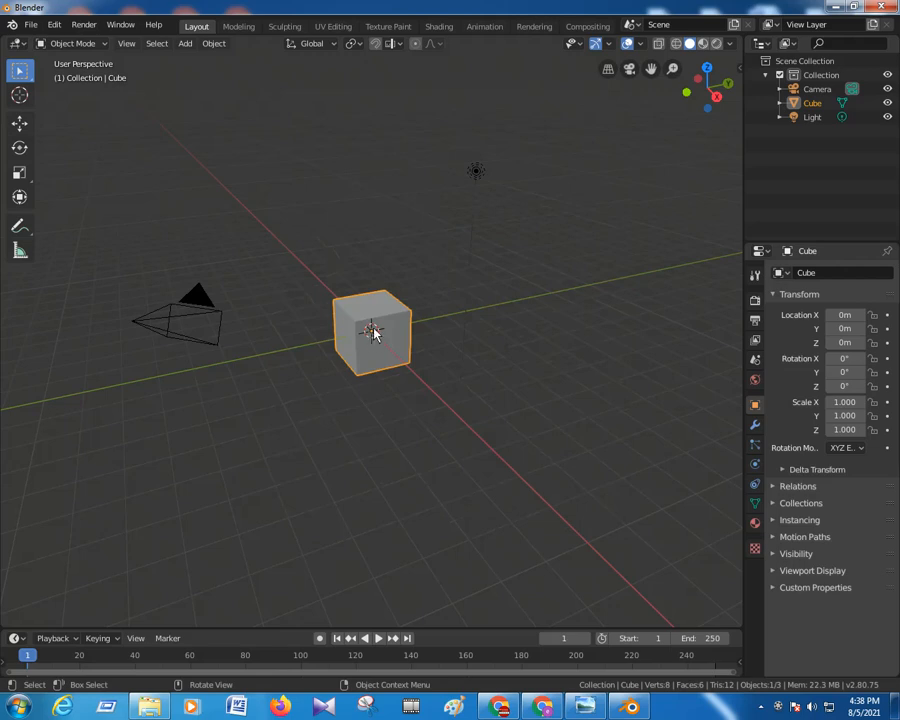
key(x)
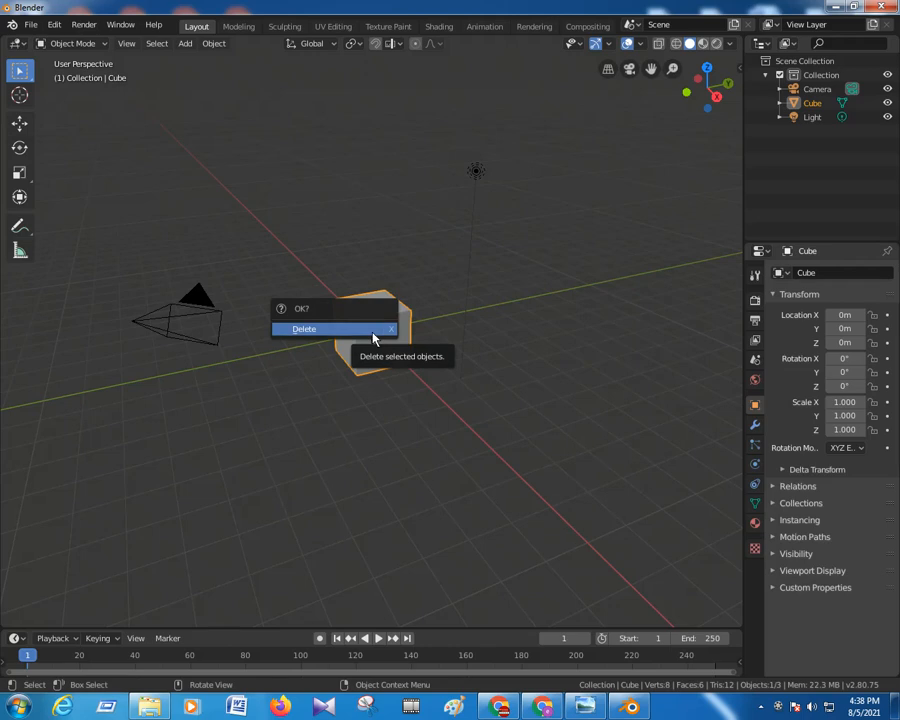
click(347, 341)
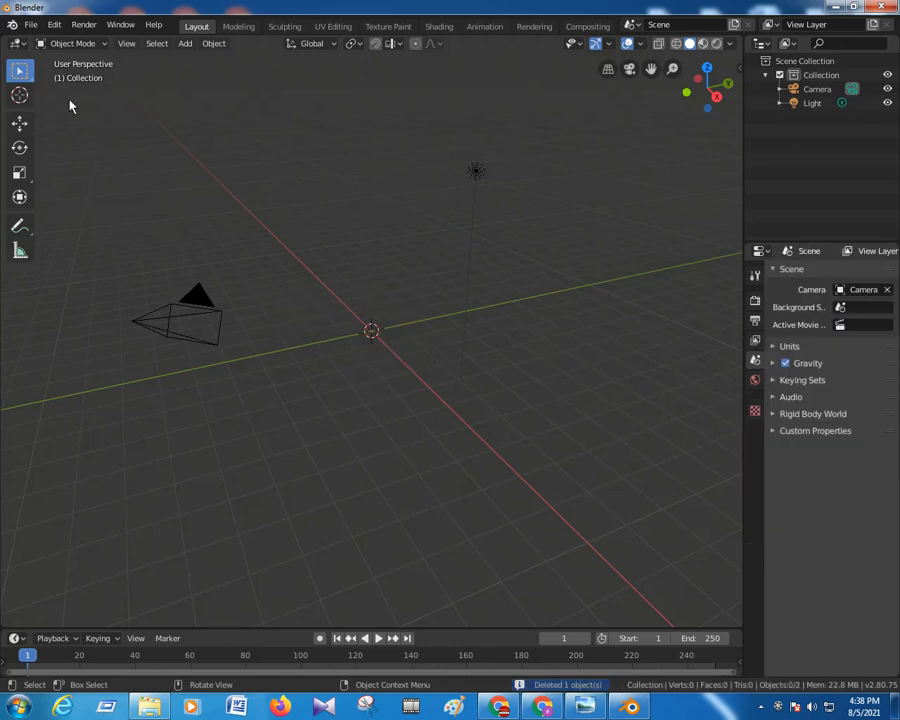
Import mm_project.glb from the Downloads folder as glTF 2.0, checking that it is the file exported from Monster Mash
click(30, 25)
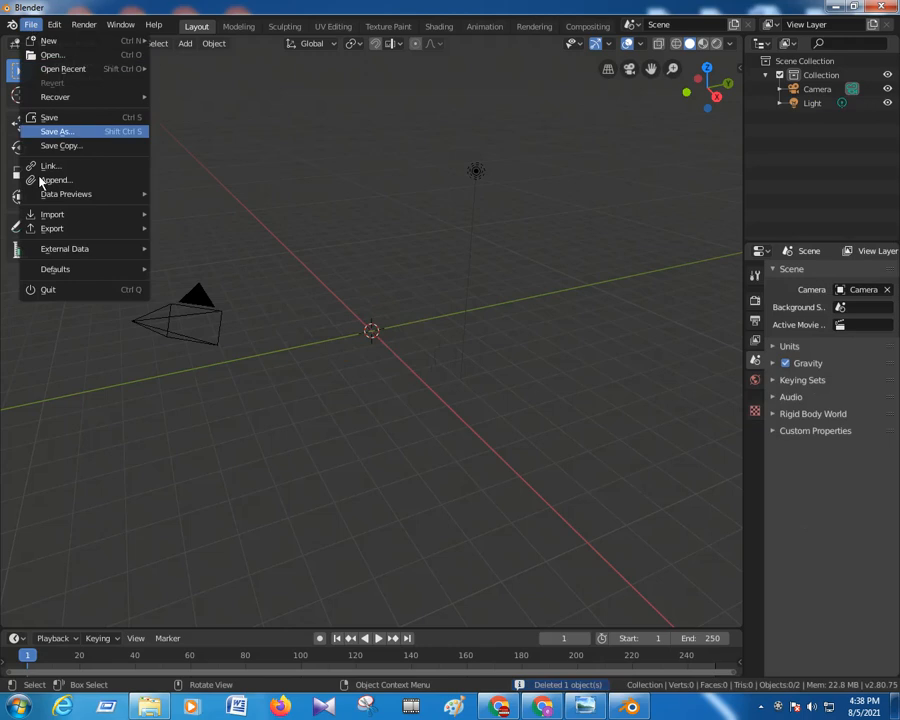
mouse_move(66, 222)
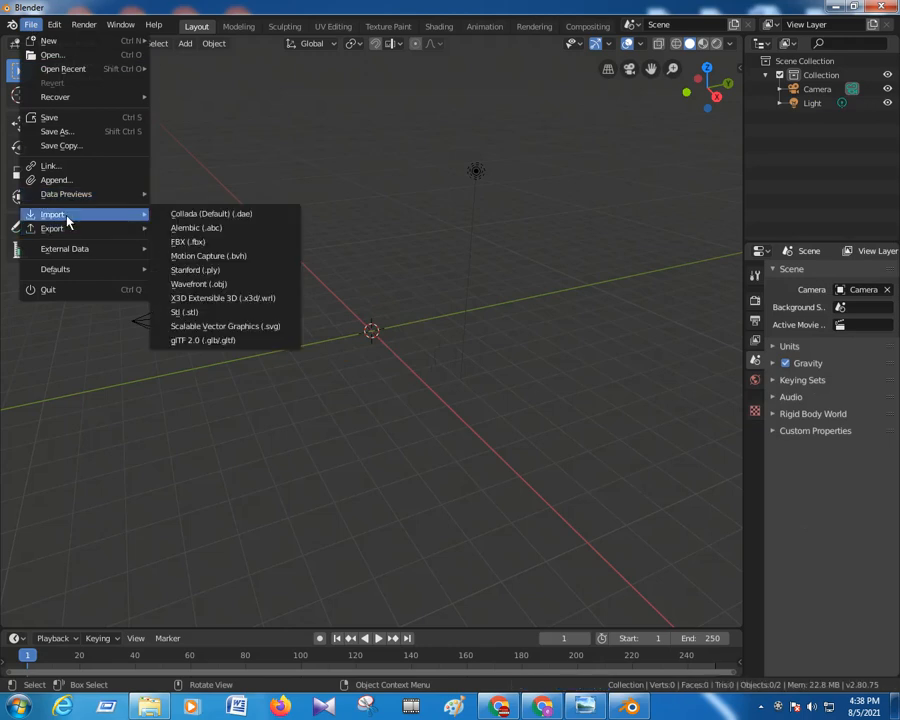
click(222, 345)
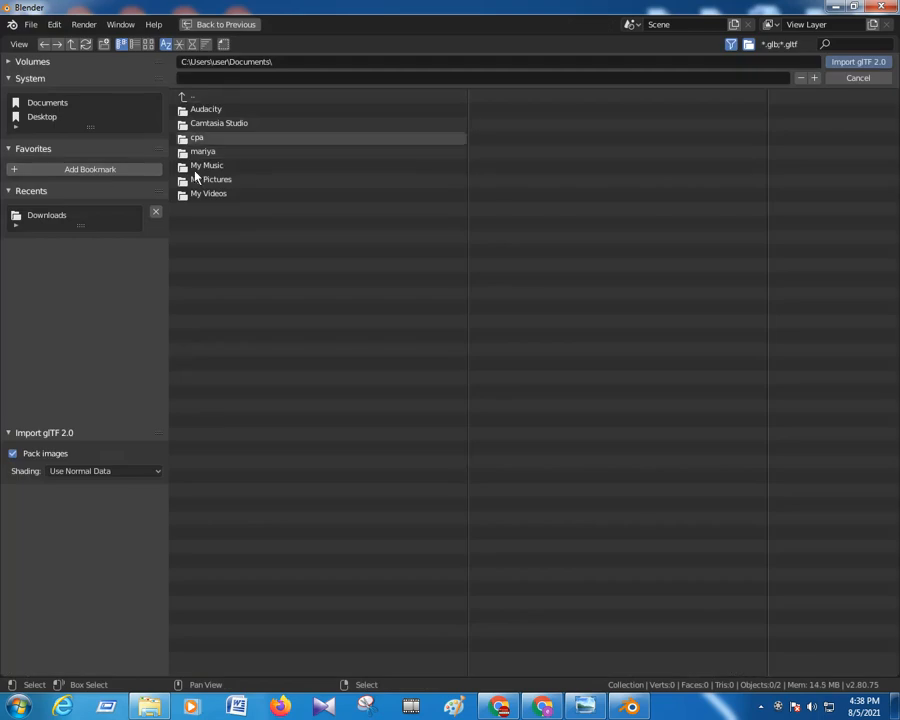
click(183, 96)
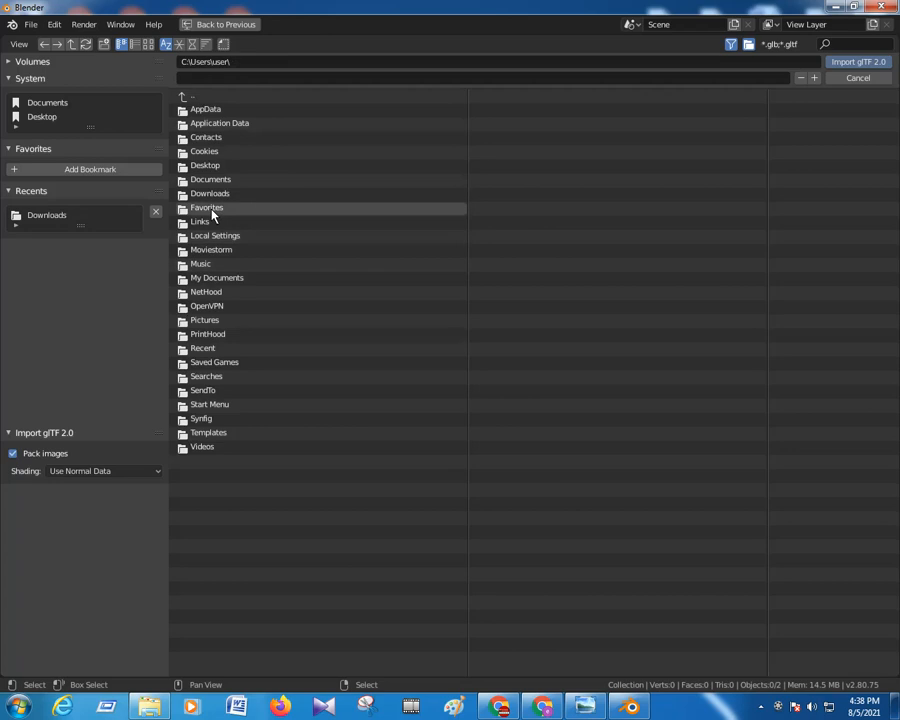
click(212, 194)
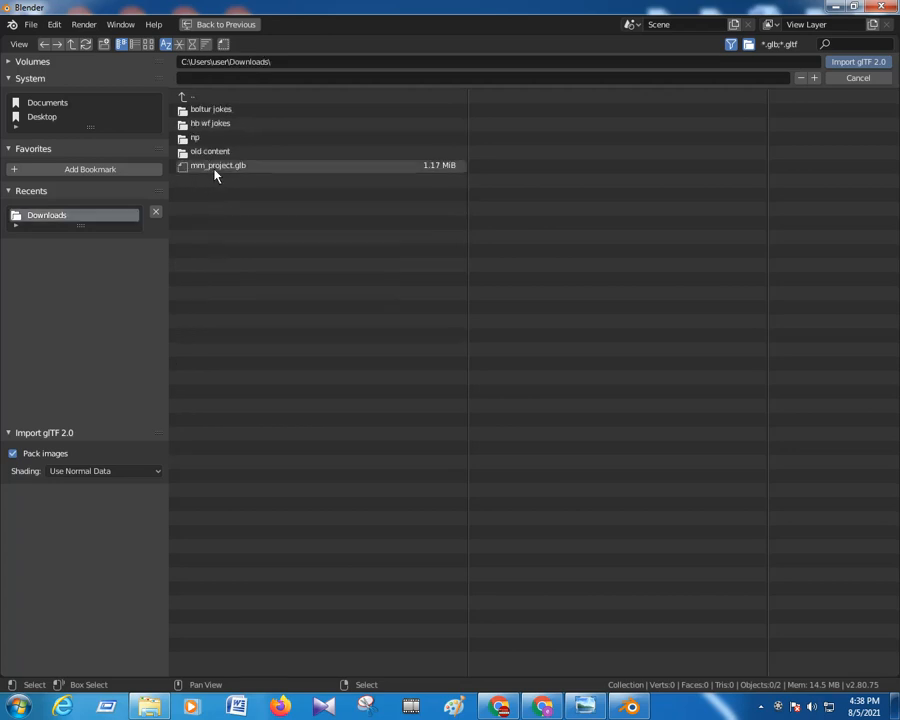
click(149, 702)
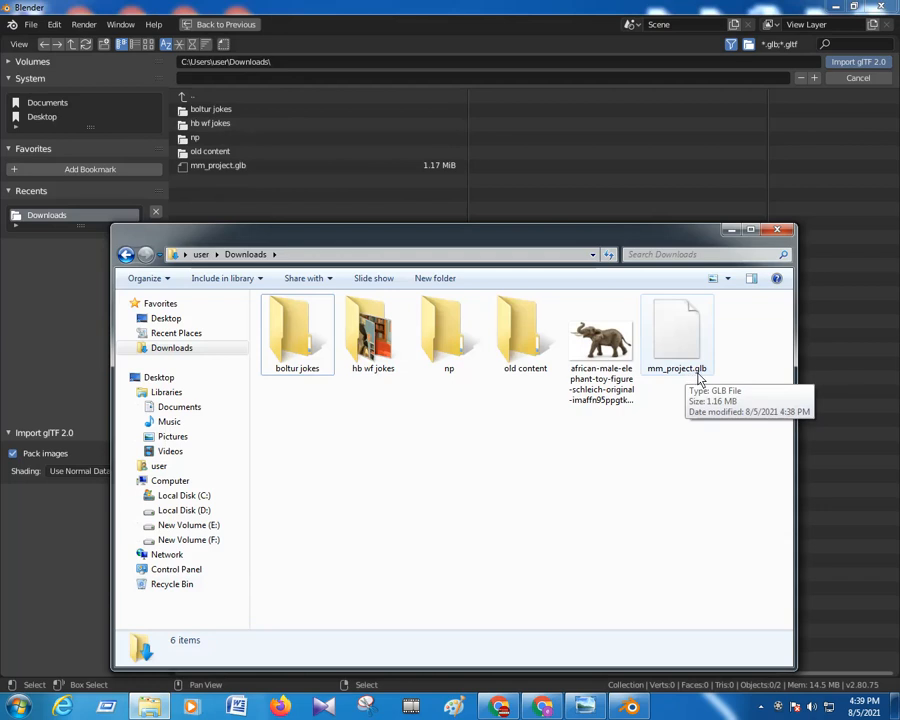
click(731, 230)
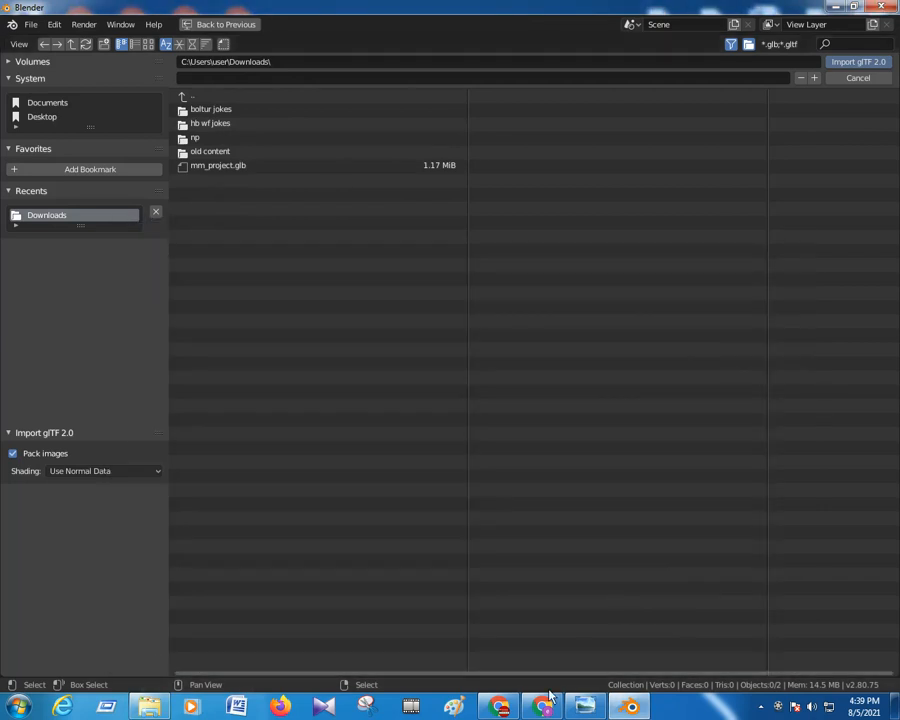
click(545, 706)
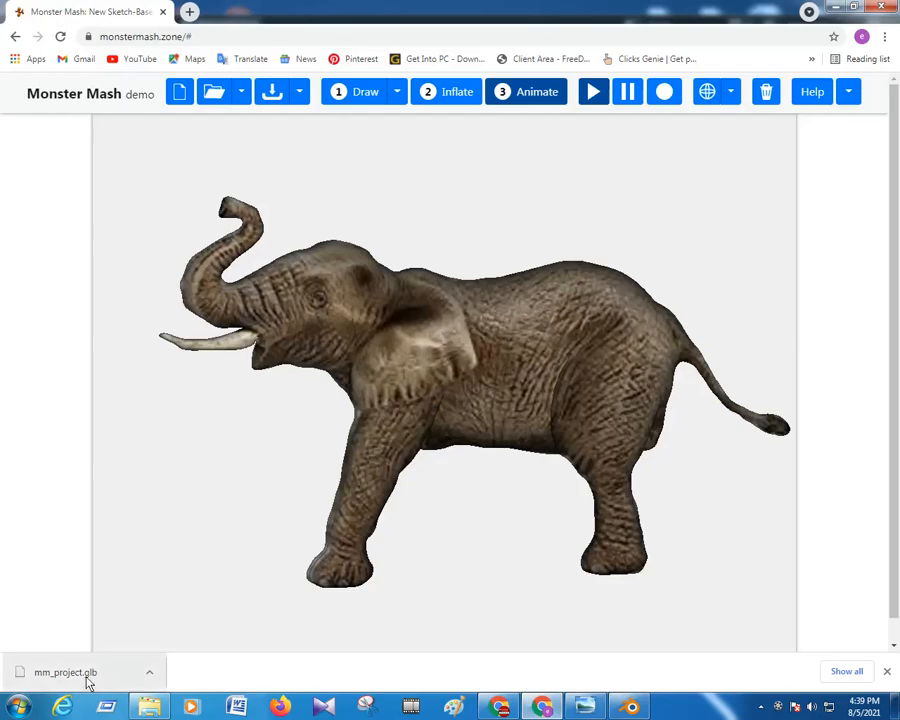
click(630, 705)
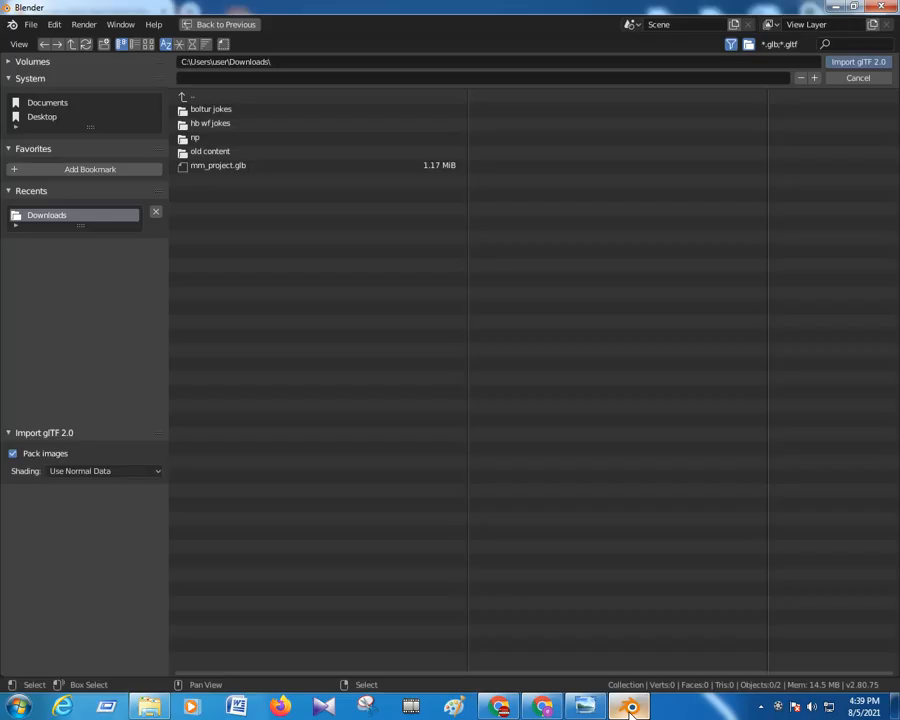
click(213, 171)
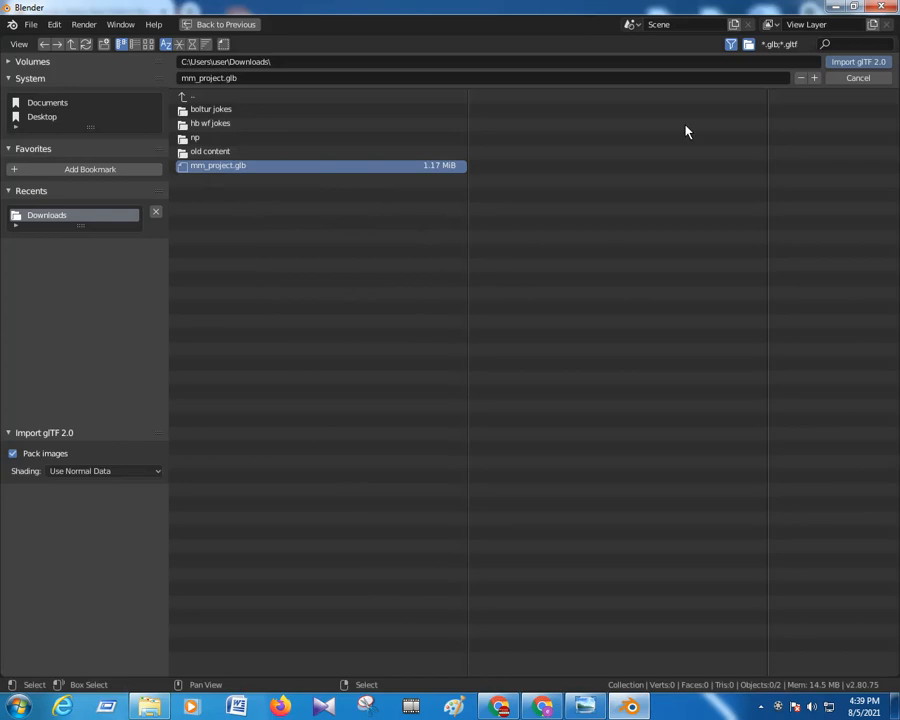
click(858, 62)
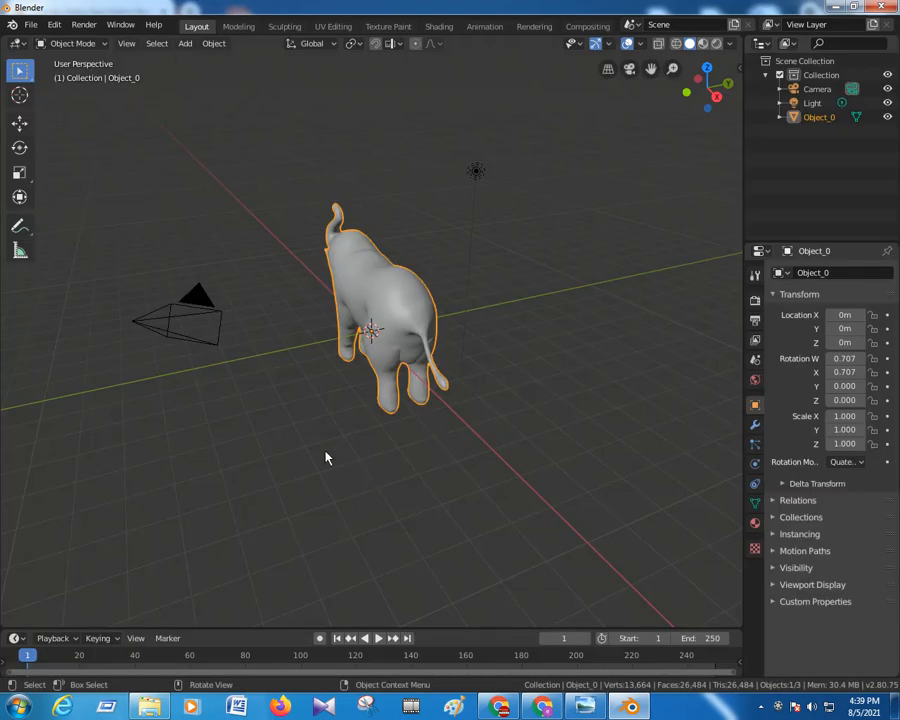
Show the imported elephant with its texture in LookDev viewport shading and examine the model from several sides
middle_drag(325, 459, 463, 465)
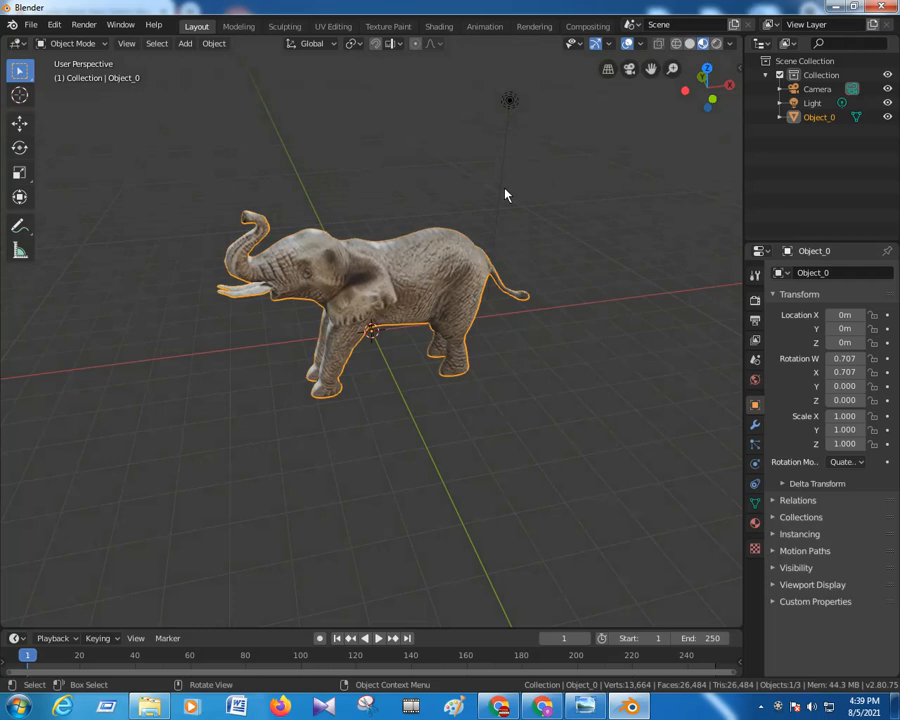
middle_drag(291, 444, 460, 295)
middle_drag(606, 447, 378, 437)
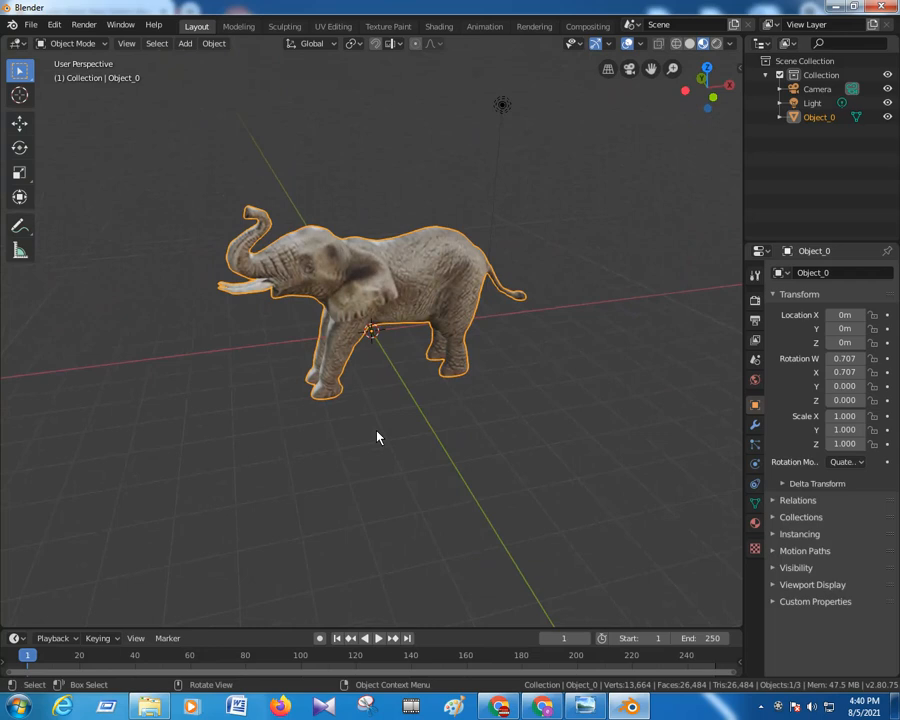